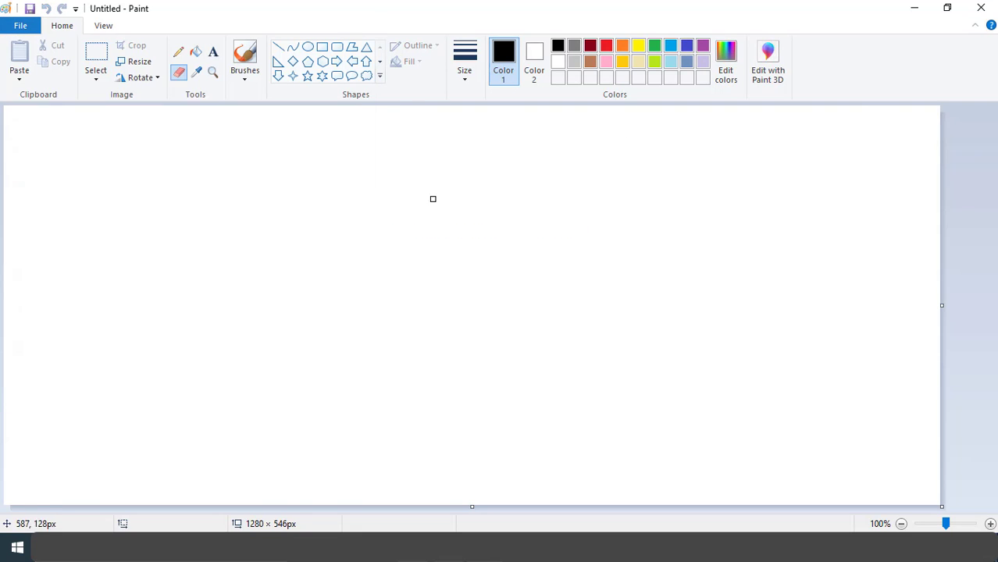
Step: Draw four wavy black Pencil lines across the upper canvas, one below another, from the thinnest to the thickest line size
click(178, 51)
click(465, 61)
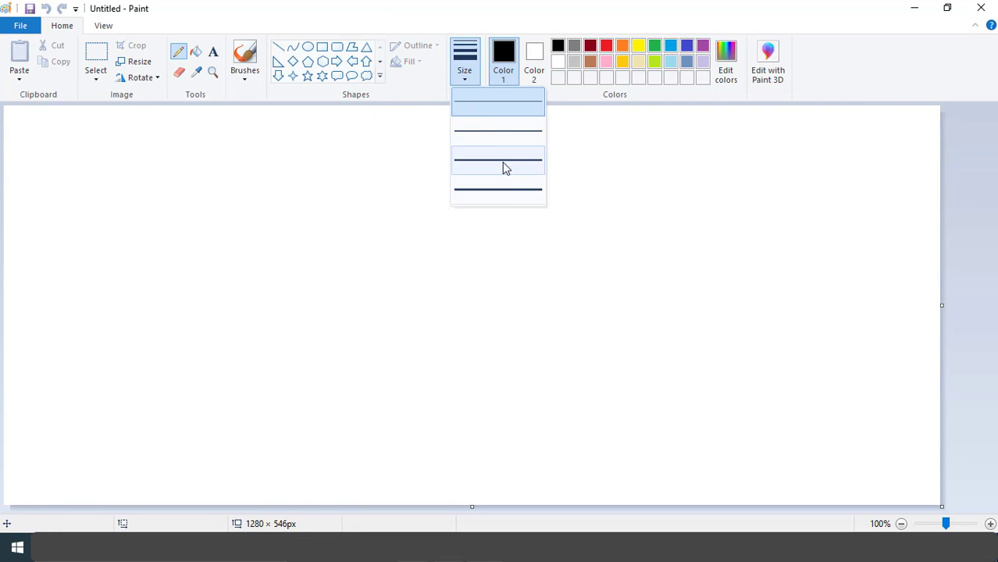
click(503, 167)
drag(21, 143, 940, 131)
drag(7, 187, 925, 198)
drag(8, 232, 940, 253)
drag(8, 281, 940, 294)
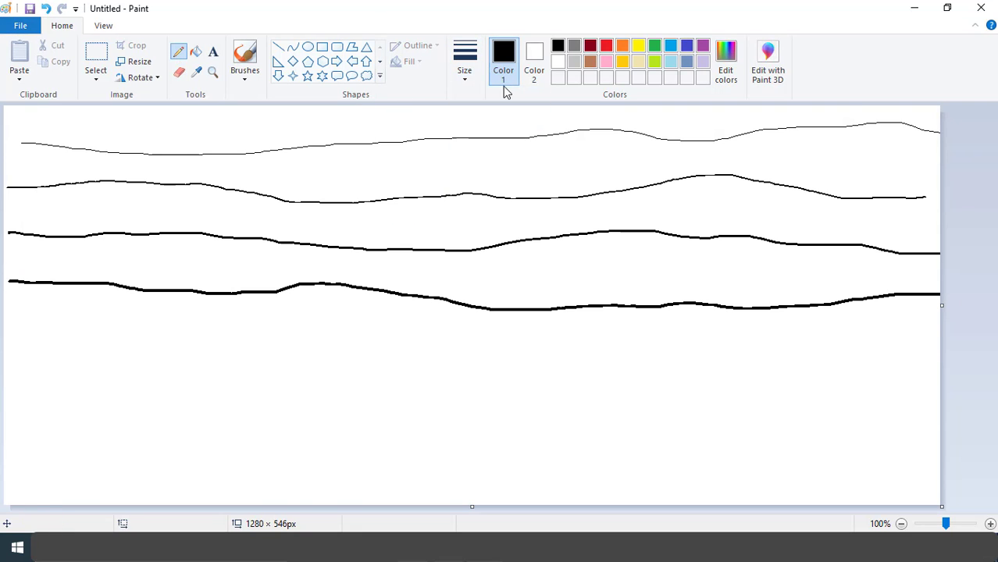
Step: Draw two thin red and two thin yellow wavy Pencil lines across the canvas below the black ones
click(605, 45)
drag(12, 318, 940, 309)
drag(11, 377, 940, 349)
click(638, 45)
drag(10, 429, 940, 429)
drag(13, 471, 940, 489)
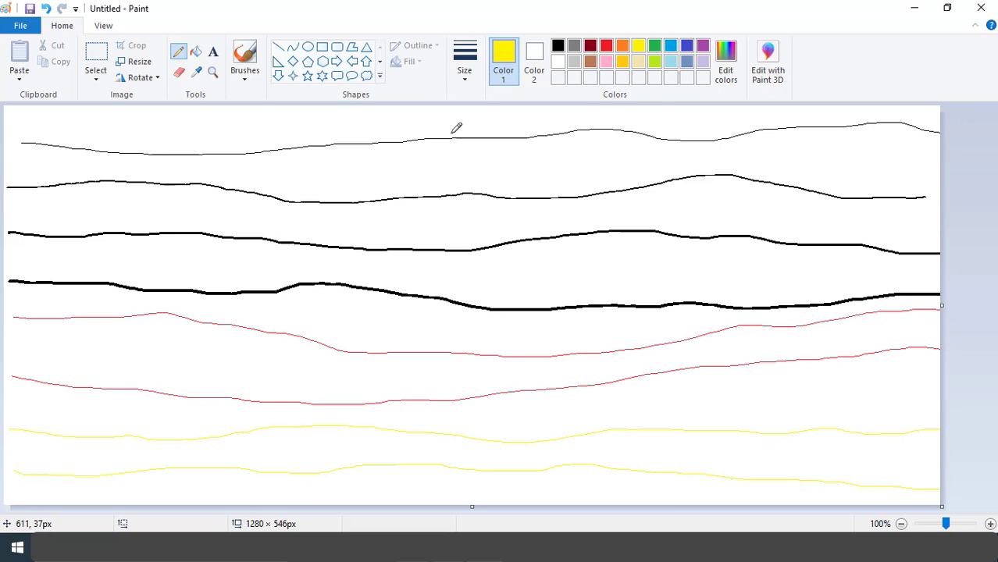
Step: Erase most of the uppermost black line with the Eraser and start a new blank picture
click(179, 72)
mouse_move(27, 144)
mouse_down()
mouse_move(281, 149)
mouse_move(890, 126)
mouse_up()
click(21, 25)
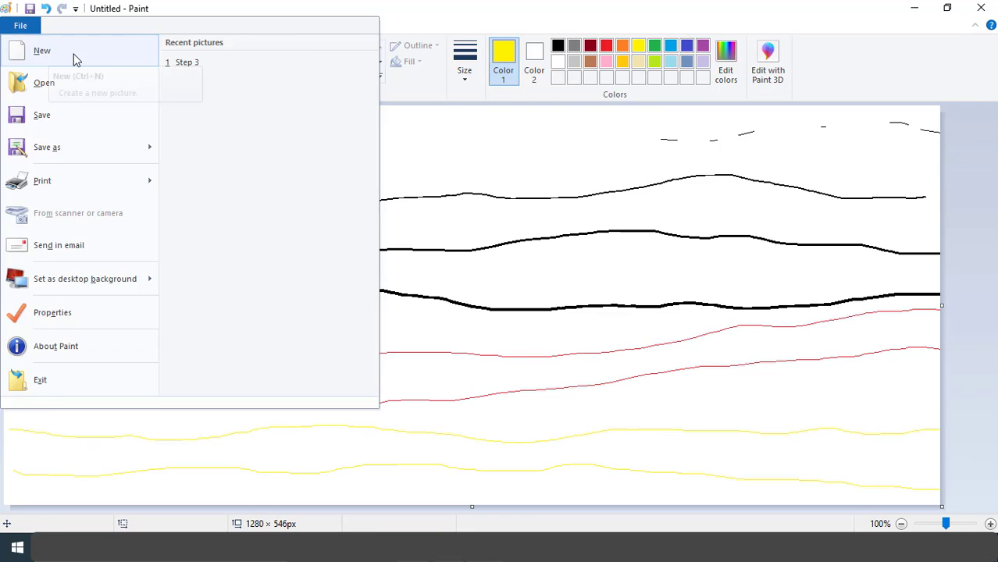
click(73, 51)
Step: Draw a wavy blue Pencil line across the middle of the canvas and a light gray one across the lower part
click(178, 51)
click(670, 45)
drag(4, 259, 960, 266)
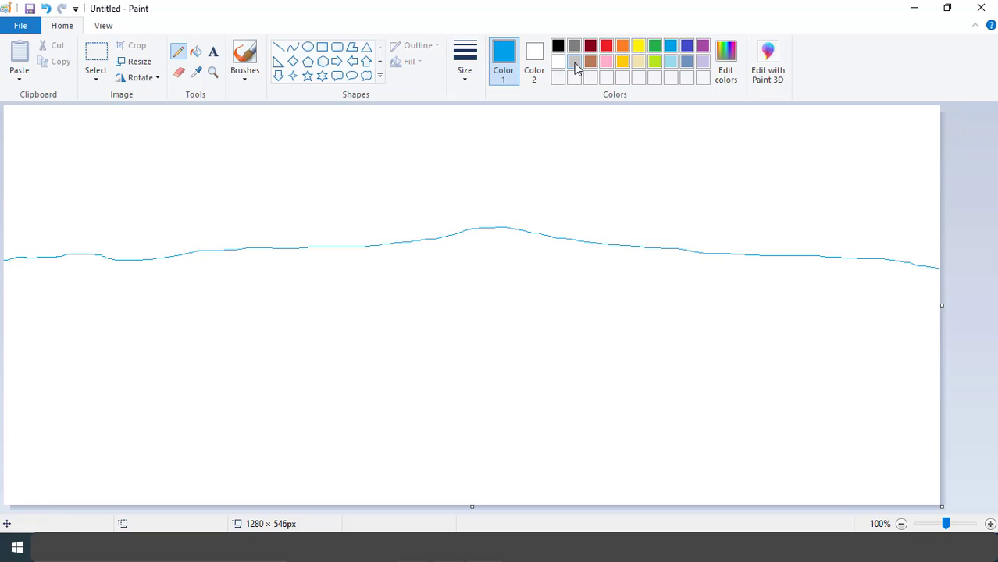
click(574, 61)
drag(4, 402, 940, 384)
Step: Fill the area above the upper line with blue and the area below the lower line with dark gray
click(195, 51)
click(670, 45)
click(433, 153)
click(574, 45)
click(453, 428)
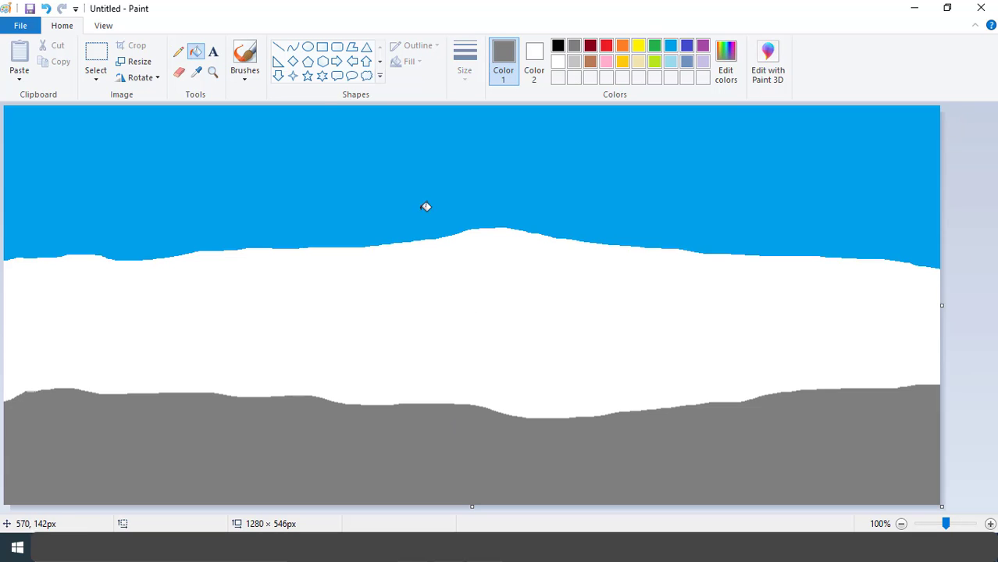
Step: Draw a wavy light blue line across the blue sky and fill the area above it with light blue
click(178, 51)
click(670, 61)
mouse_move(4, 180)
mouse_down()
mouse_move(45, 160)
mouse_move(940, 162)
mouse_up()
key(ctrl+z)
click(196, 51)
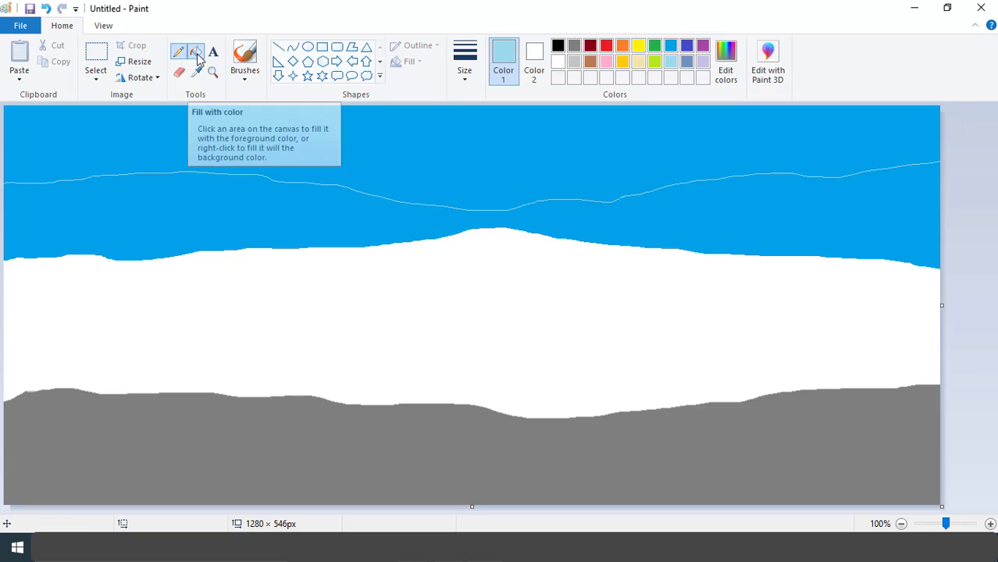
click(307, 117)
Step: Draw a wavy light gray line across the white area and fill the band down to the dark gray with light gray
click(178, 51)
click(574, 61)
drag(4, 343, 940, 340)
click(195, 51)
click(485, 351)
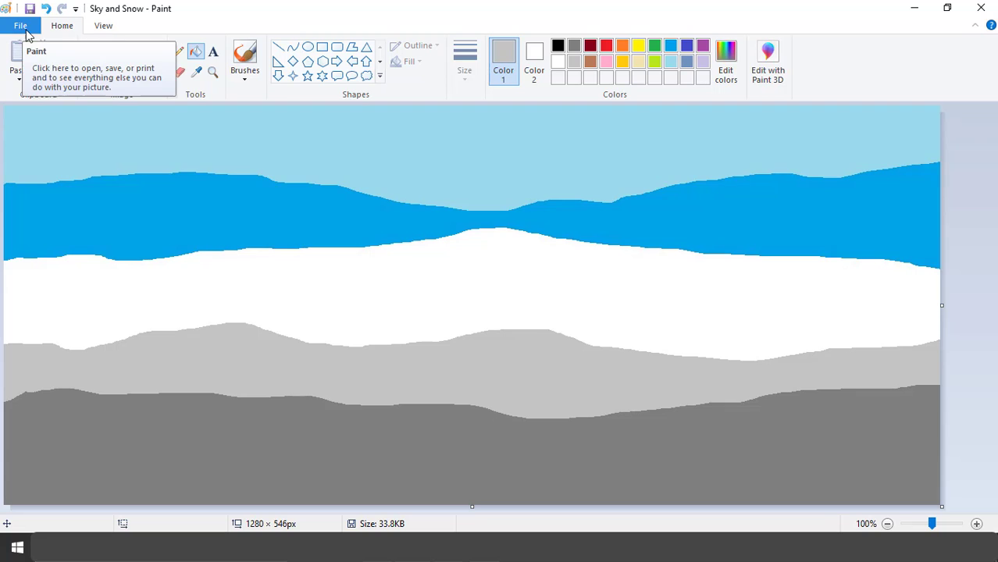
Step: Start a new blank picture and draw a black ellipse about 139 × 132 px near the canvas's upper-left corner
click(24, 26)
click(39, 51)
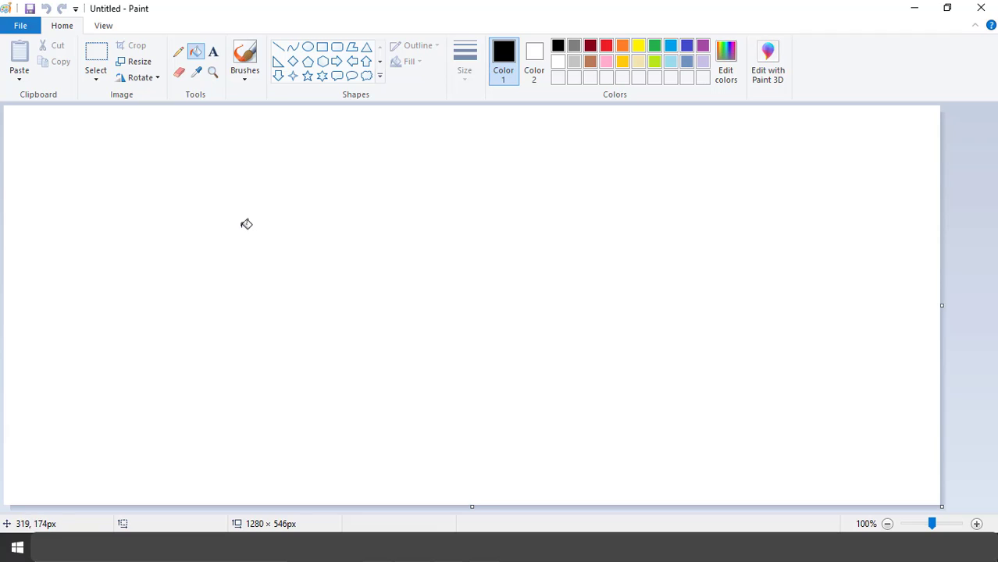
click(307, 48)
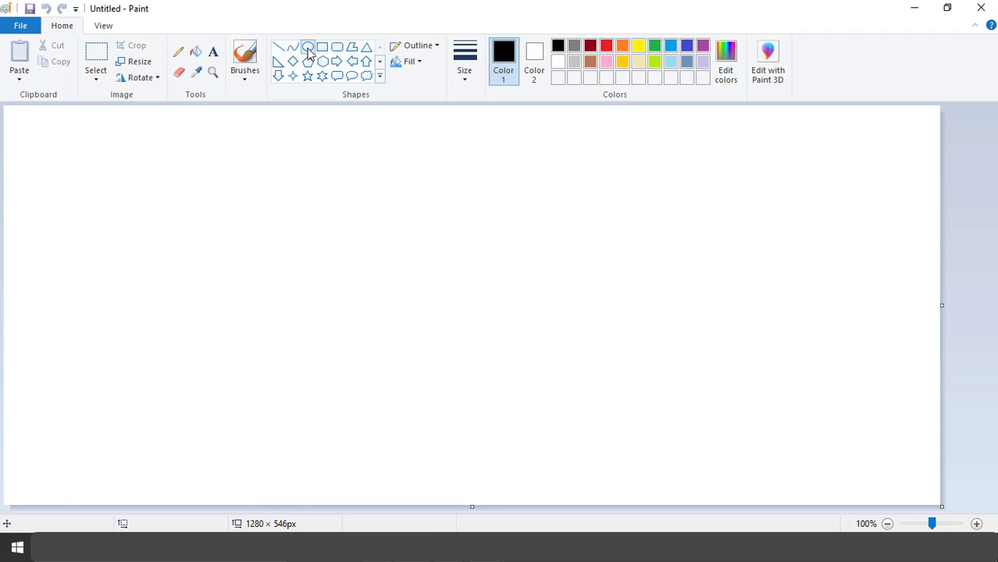
click(434, 46)
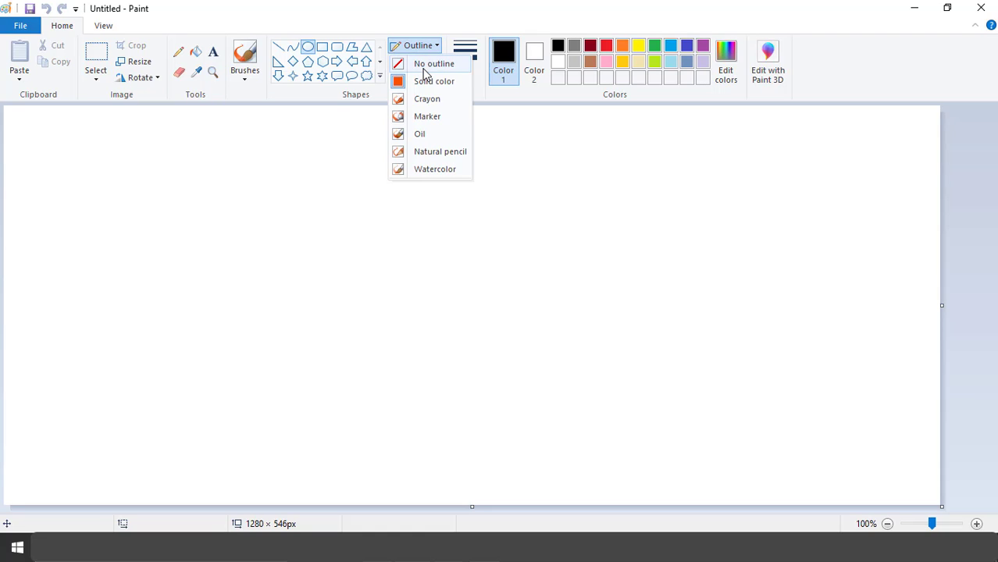
click(432, 27)
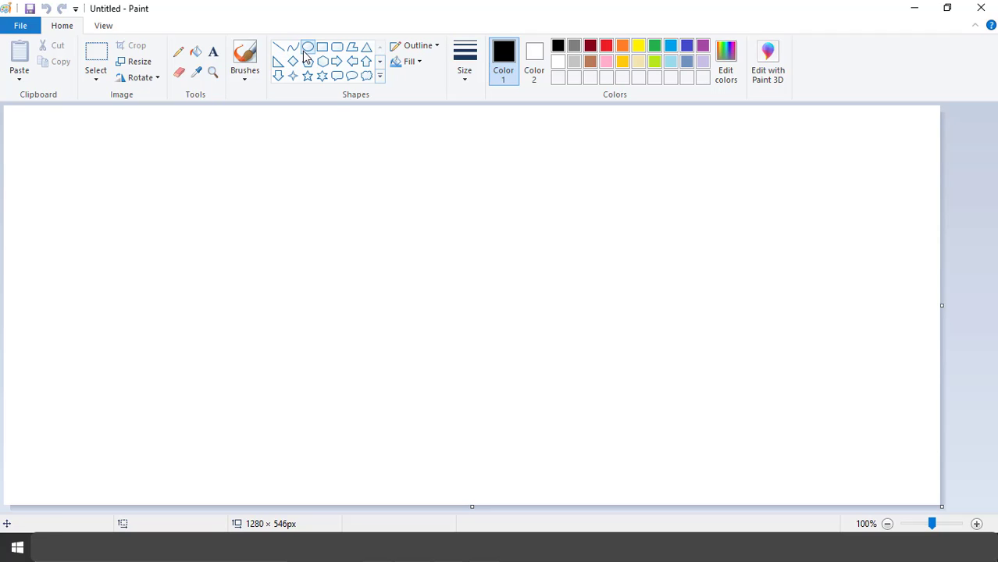
click(307, 49)
drag(41, 135, 143, 231)
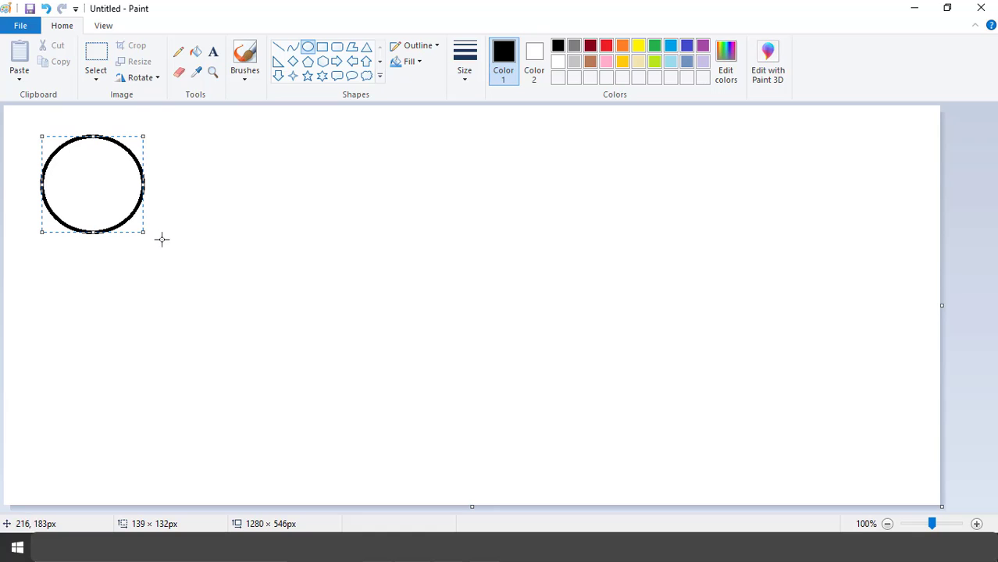
Step: Set the ellipse's outline to the thinnest line size and move the shape closer to the canvas's upper-left corner
click(467, 83)
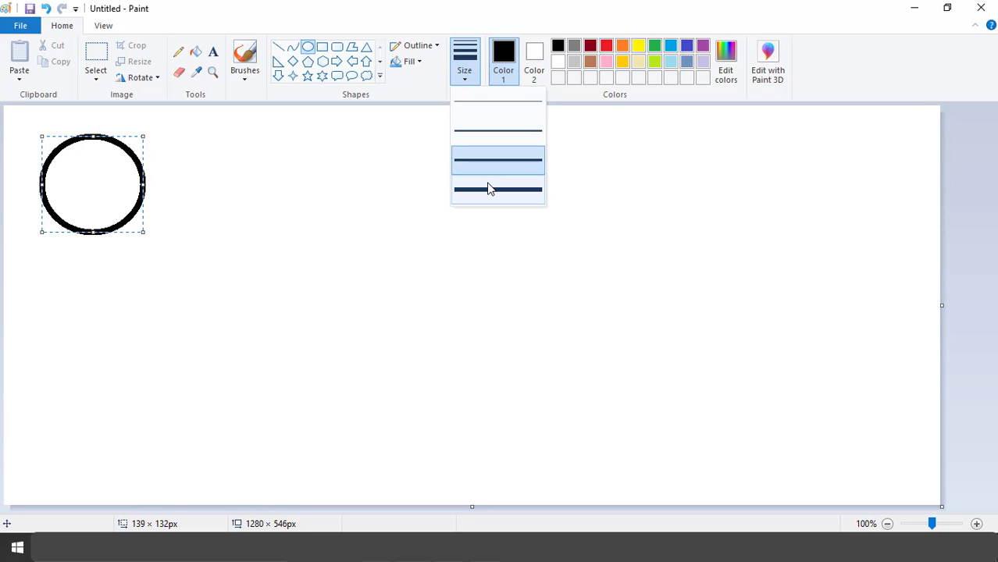
click(486, 108)
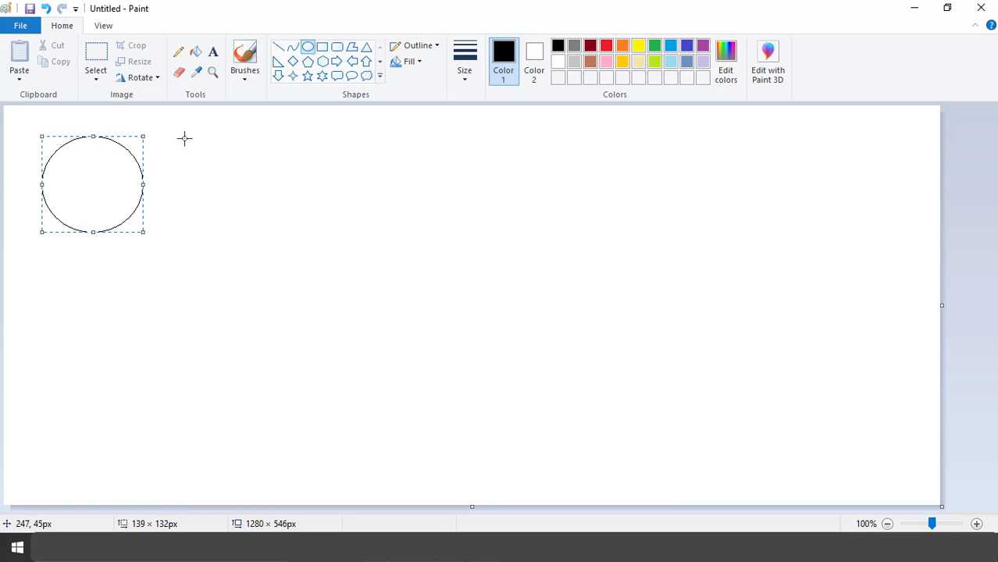
drag(94, 185, 63, 188)
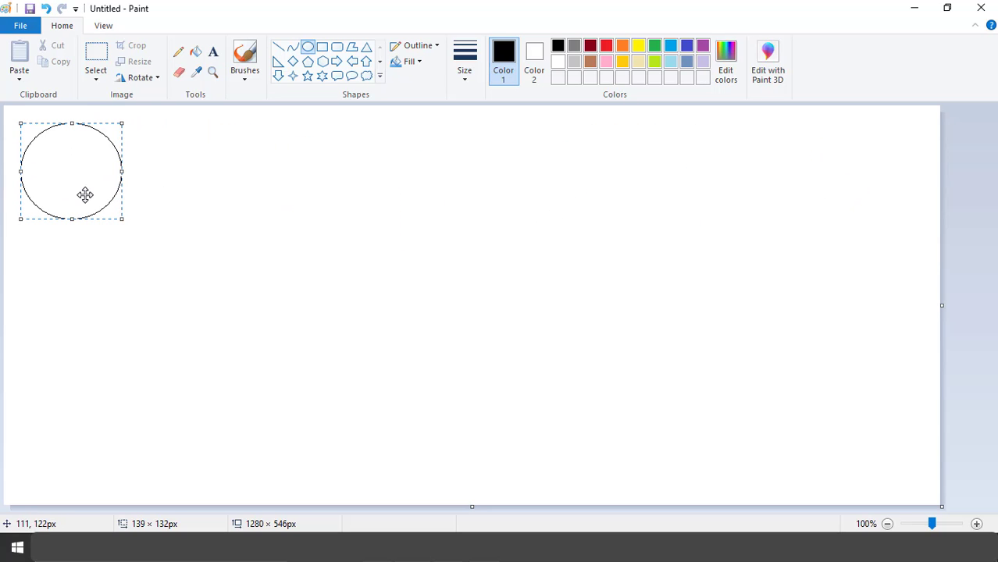
click(310, 48)
drag(179, 132, 246, 193)
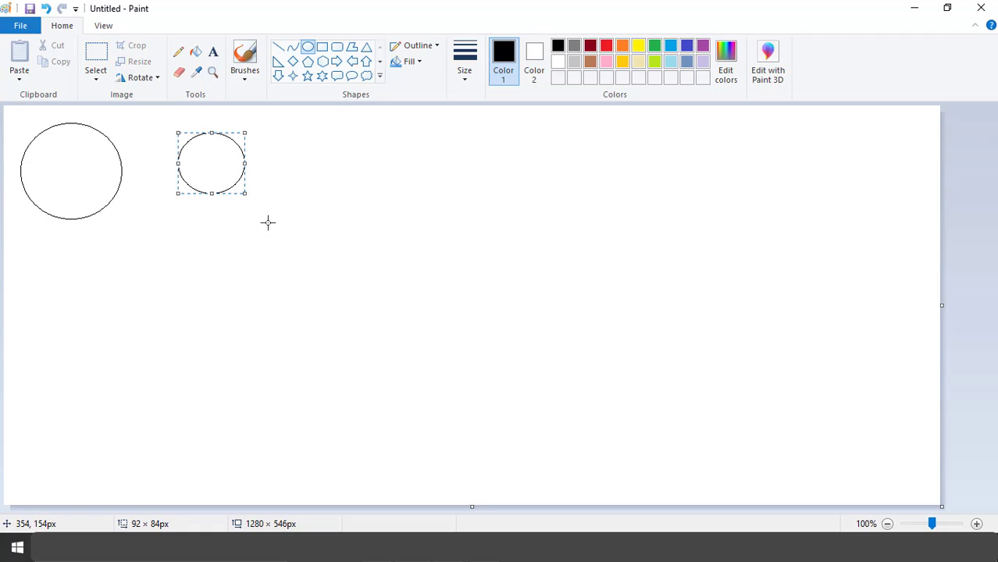
key(ctrl+z)
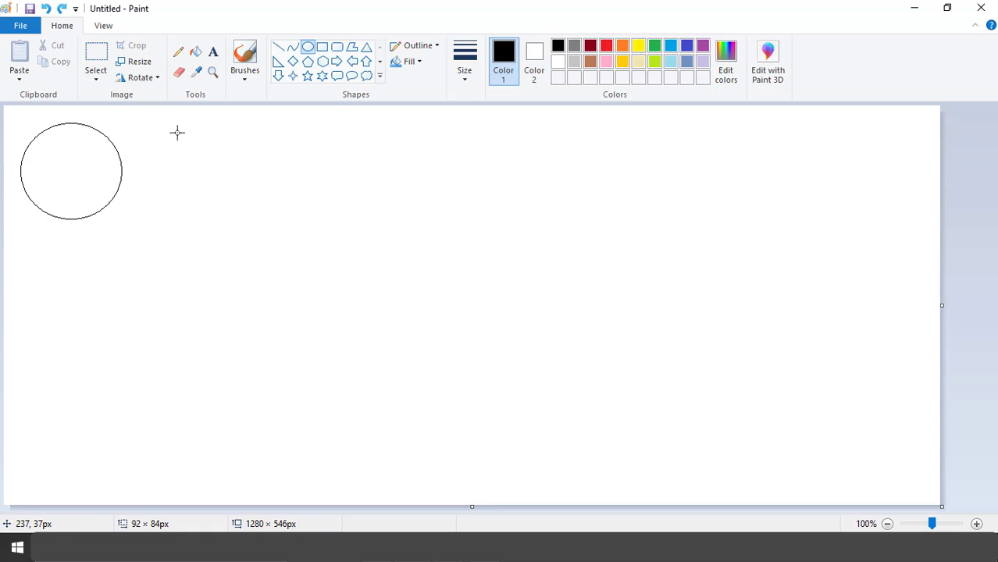
Step: Draw a perfect circle about 128 × 128 px beside the first shape and give it the second-thinnest outline
drag(177, 132, 270, 289)
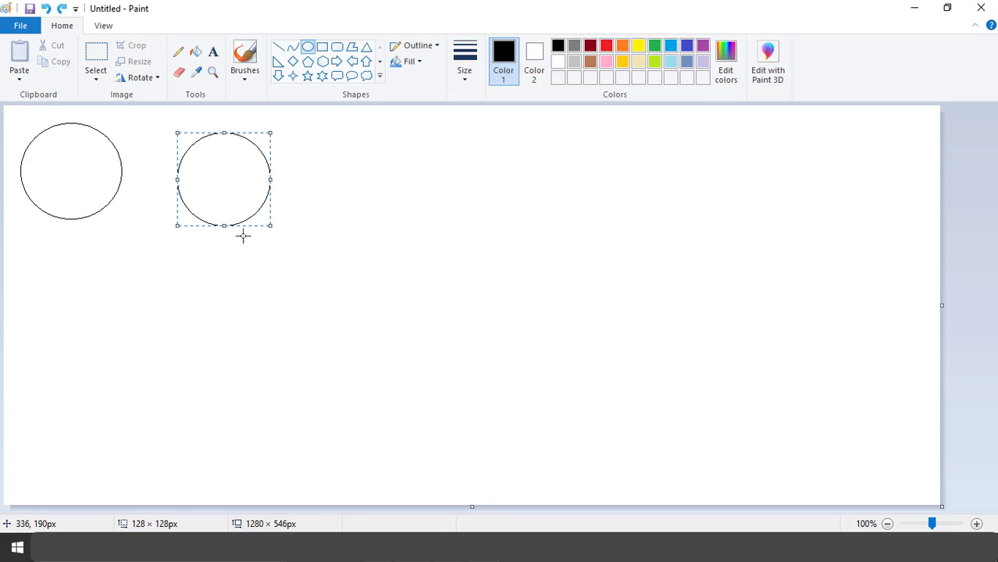
drag(238, 200, 210, 190)
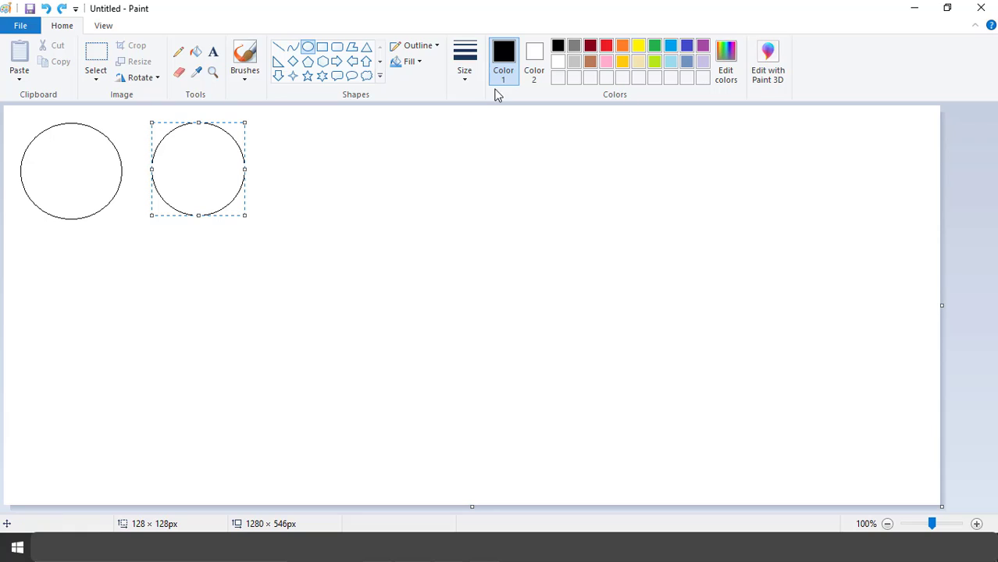
click(463, 74)
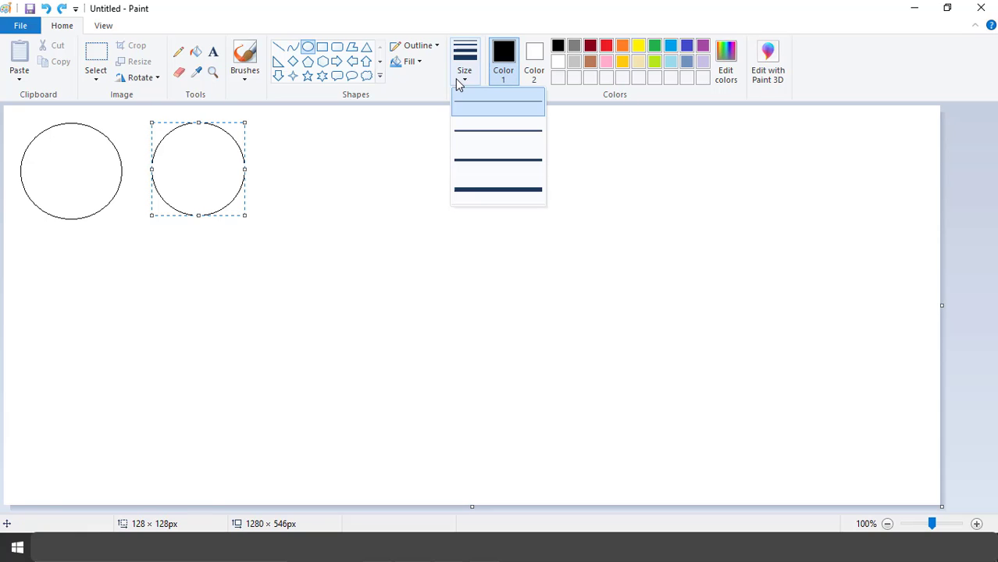
click(493, 131)
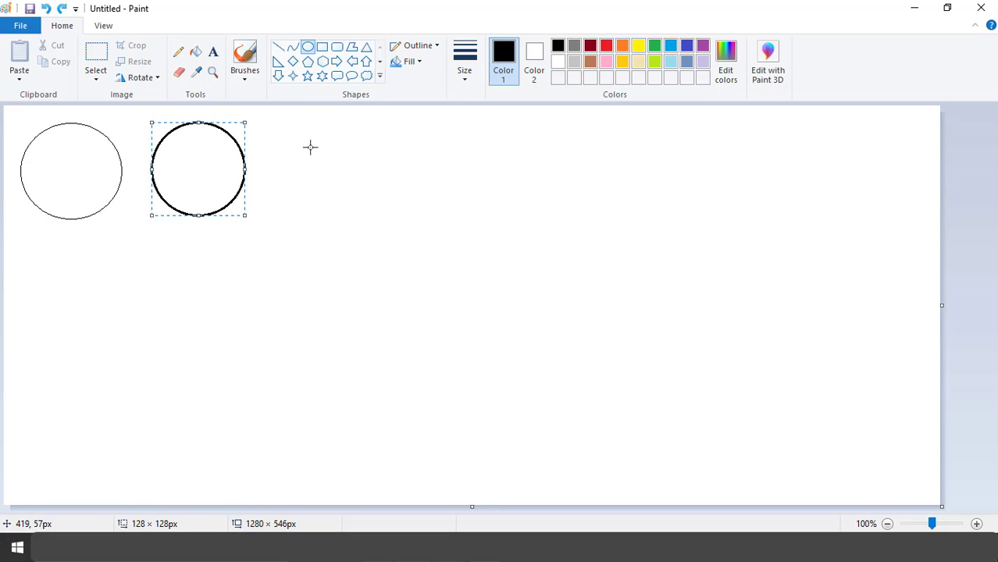
Step: Add a third circle about 142 × 142 px next to the second and give it the third line thickness
drag(312, 132, 415, 237)
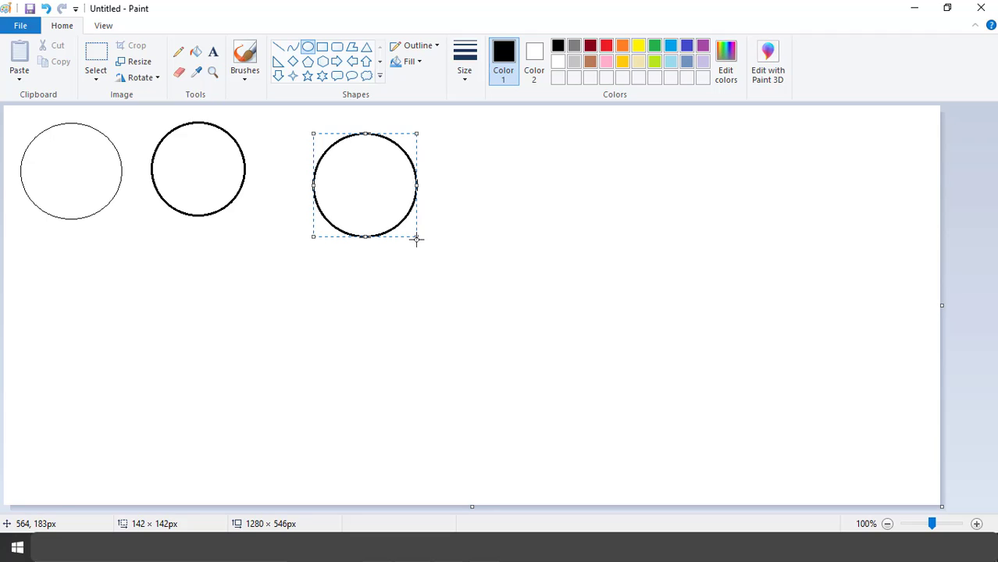
drag(386, 207, 347, 194)
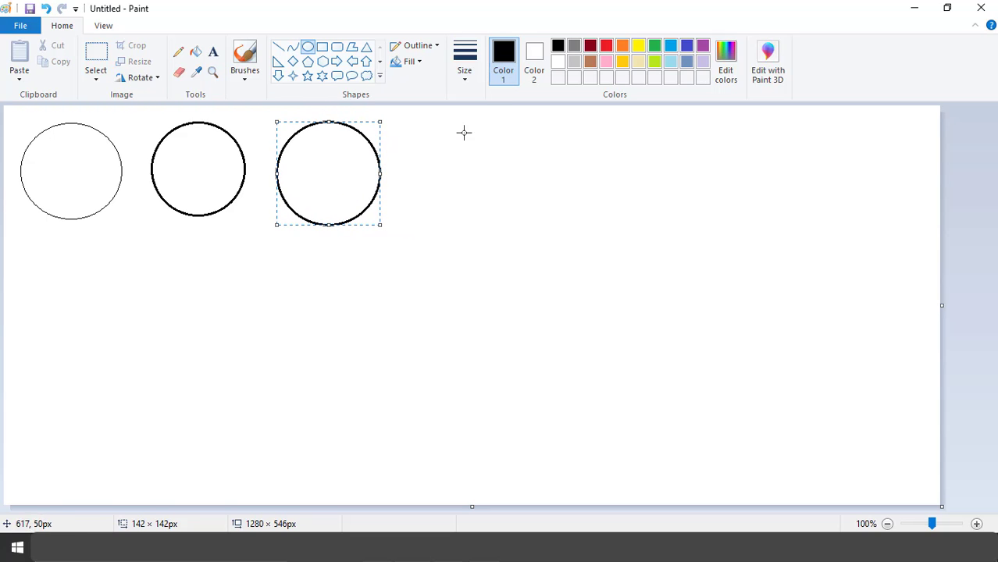
click(467, 82)
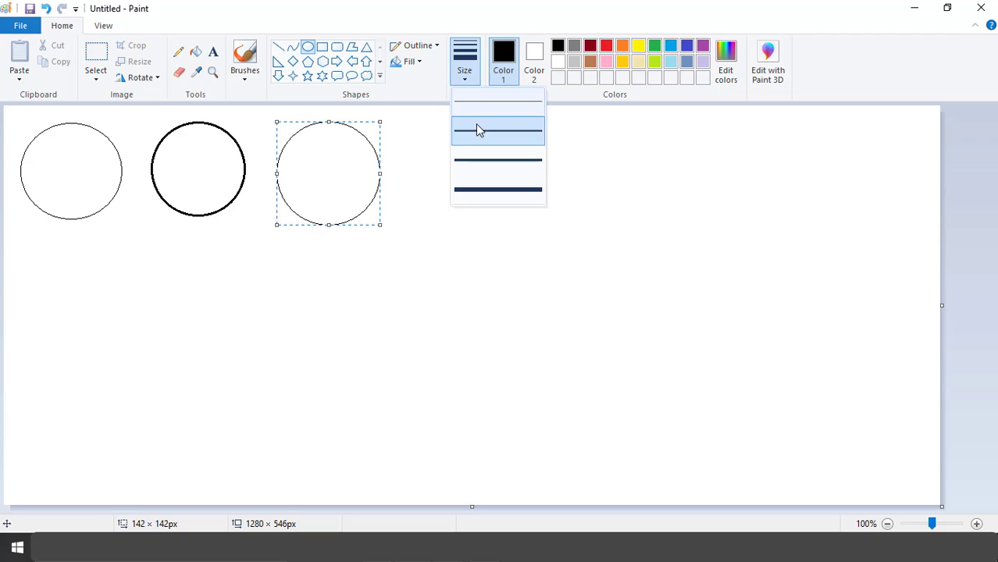
click(492, 161)
Step: Add a fourth circle about 159 × 159 px with the thickest outline and place it next to the third
drag(430, 120, 548, 236)
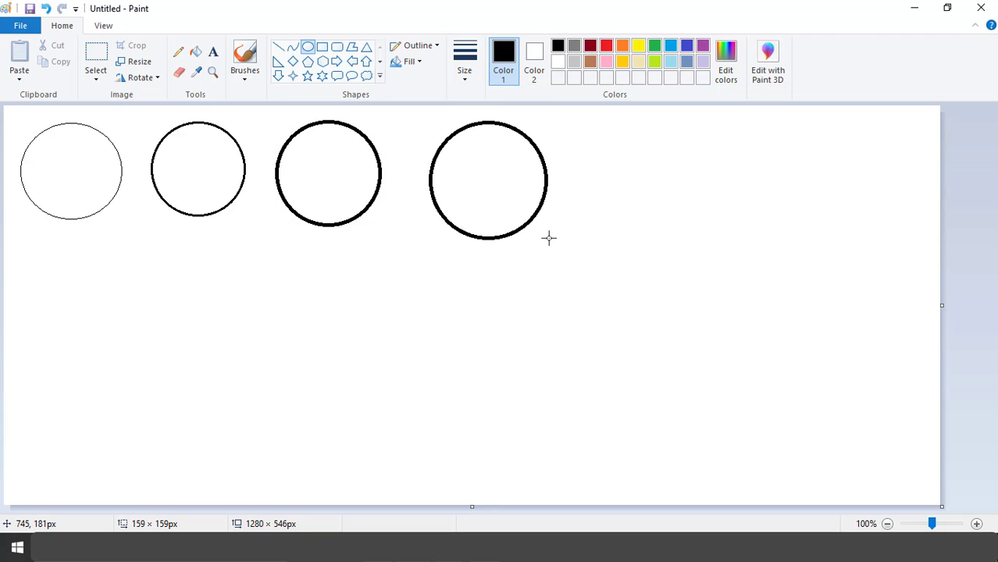
click(463, 81)
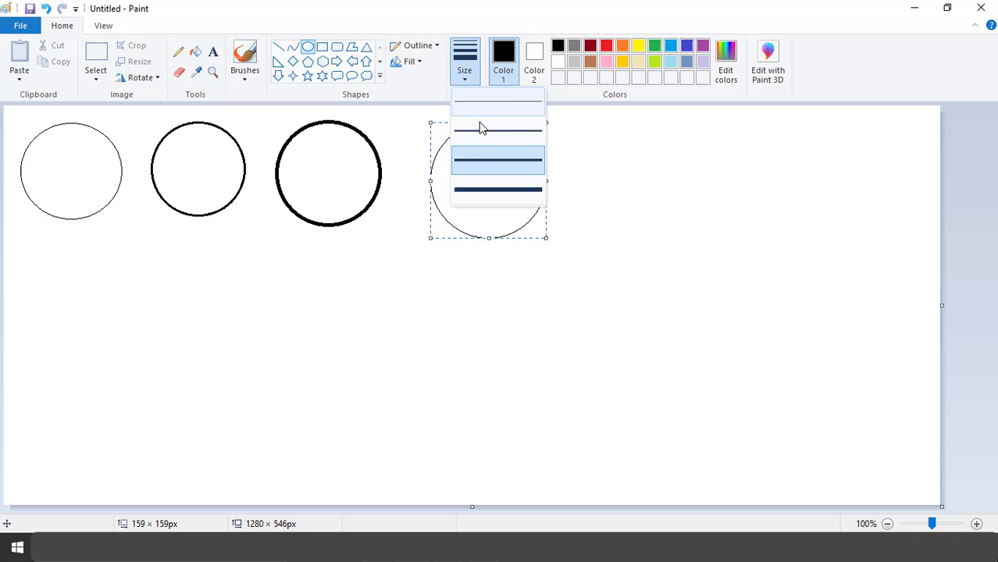
click(500, 189)
drag(499, 187, 470, 184)
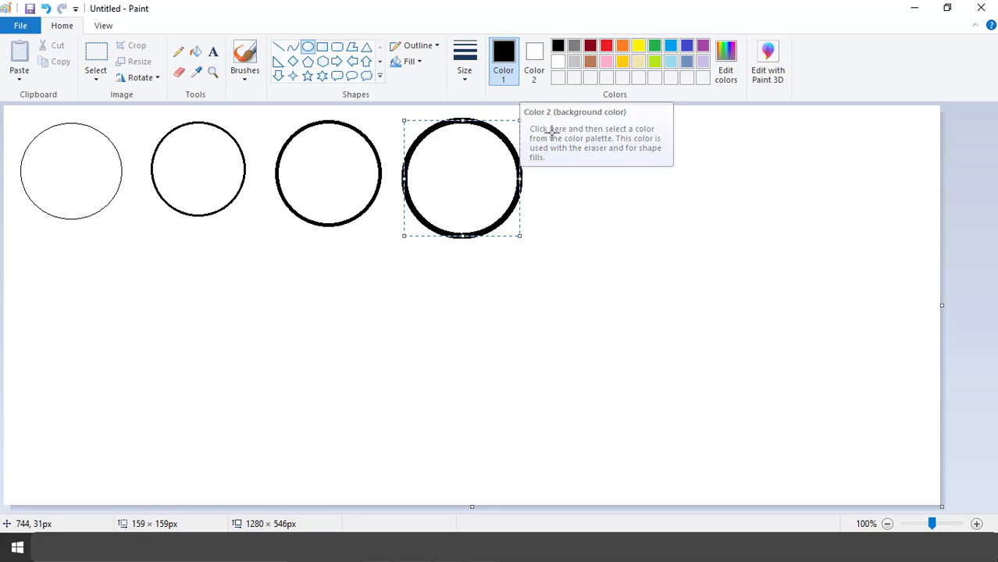
click(571, 178)
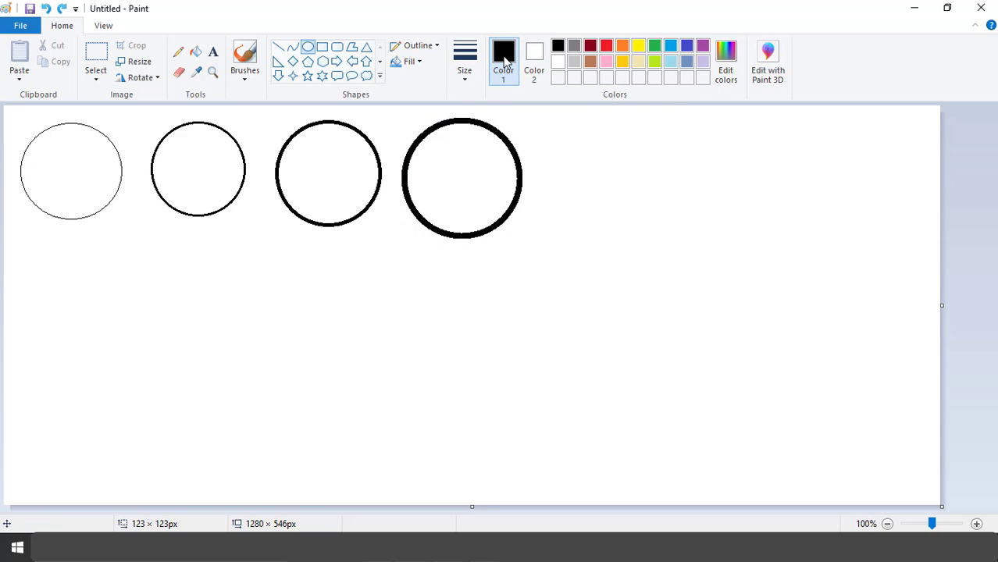
Step: Look through the shape fill styles and choose a solid color outline for shapes
click(419, 66)
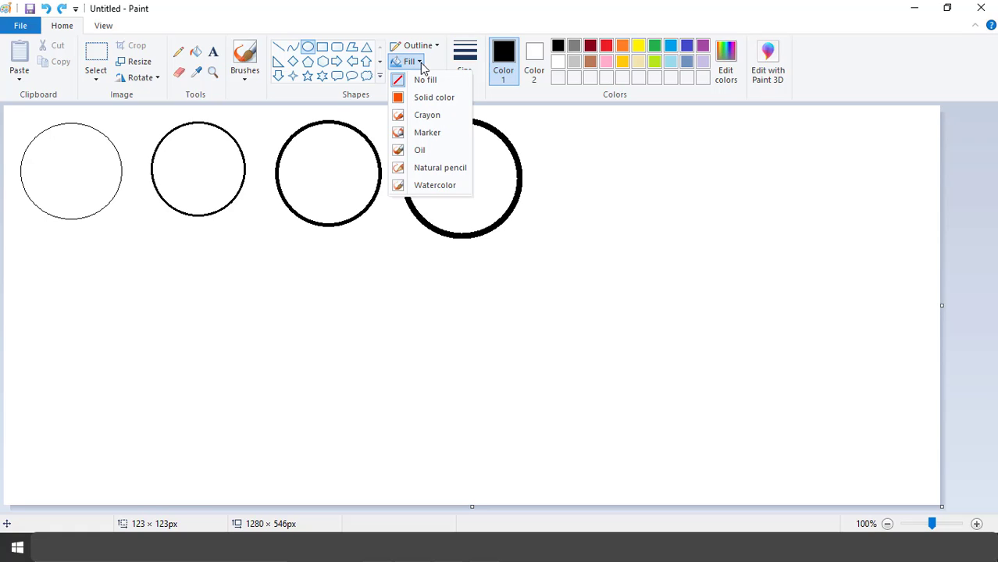
click(420, 66)
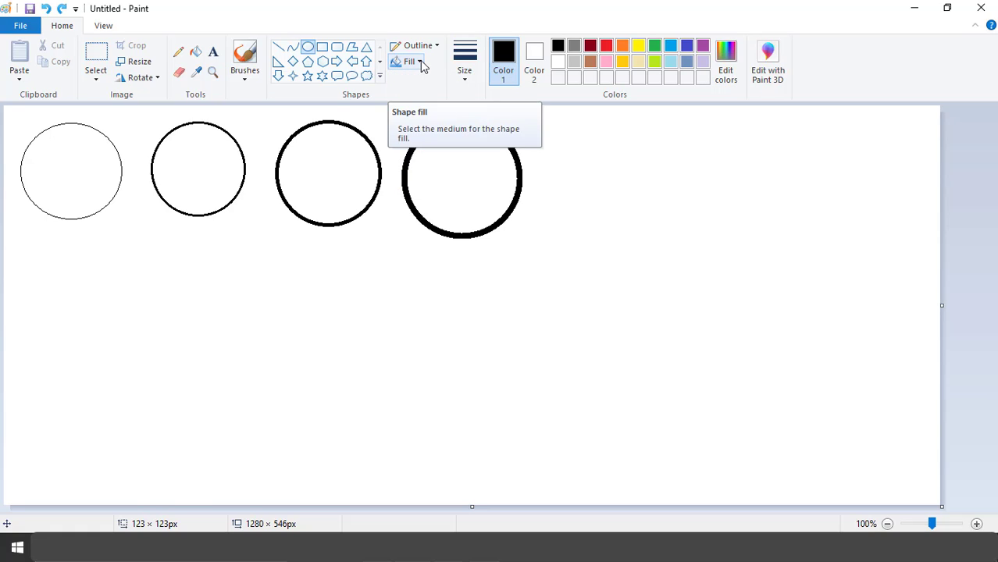
click(435, 46)
click(427, 81)
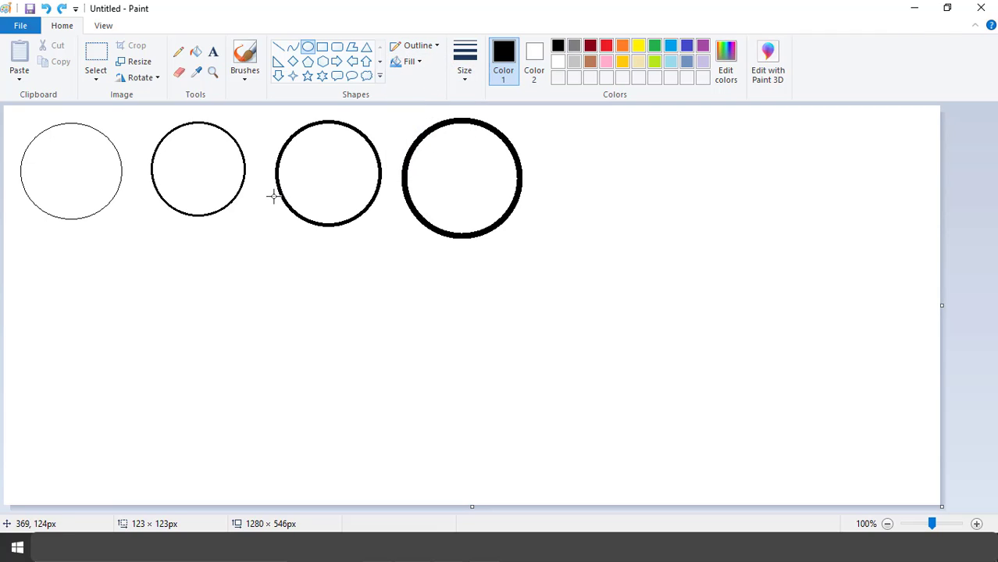
Step: Switch the drawing color to red and try a circle about 132 × 132 px below the black ones, deleting it again
click(606, 46)
drag(62, 273, 159, 360)
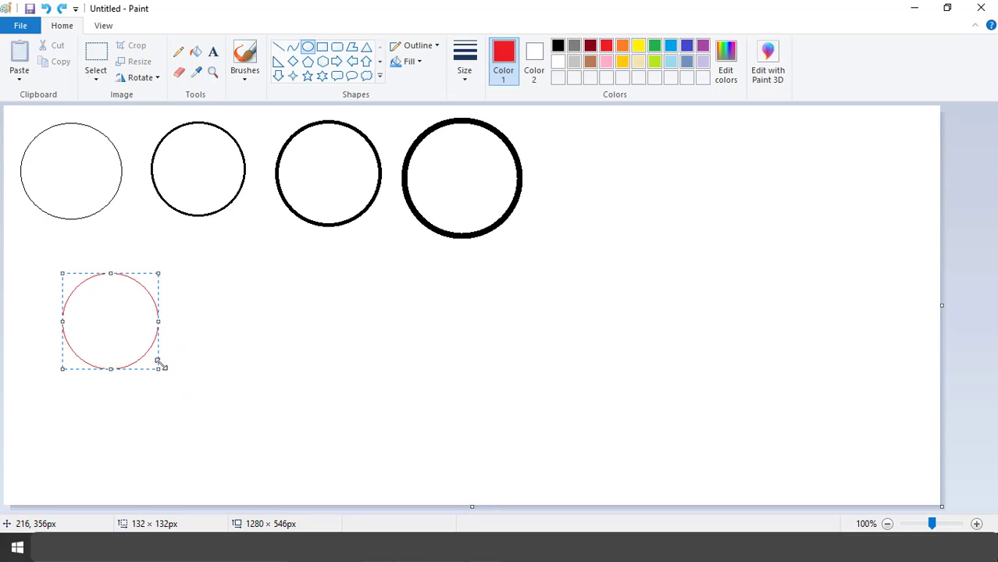
key(Delete)
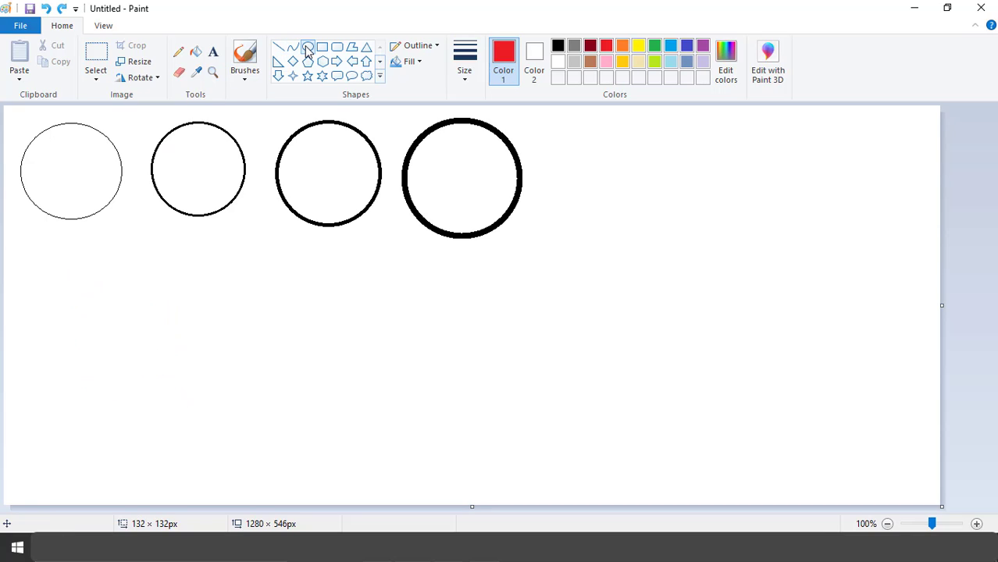
Step: Draw a red circle about 125 × 125 px with a solid color outline and place it below the first black circle
click(437, 47)
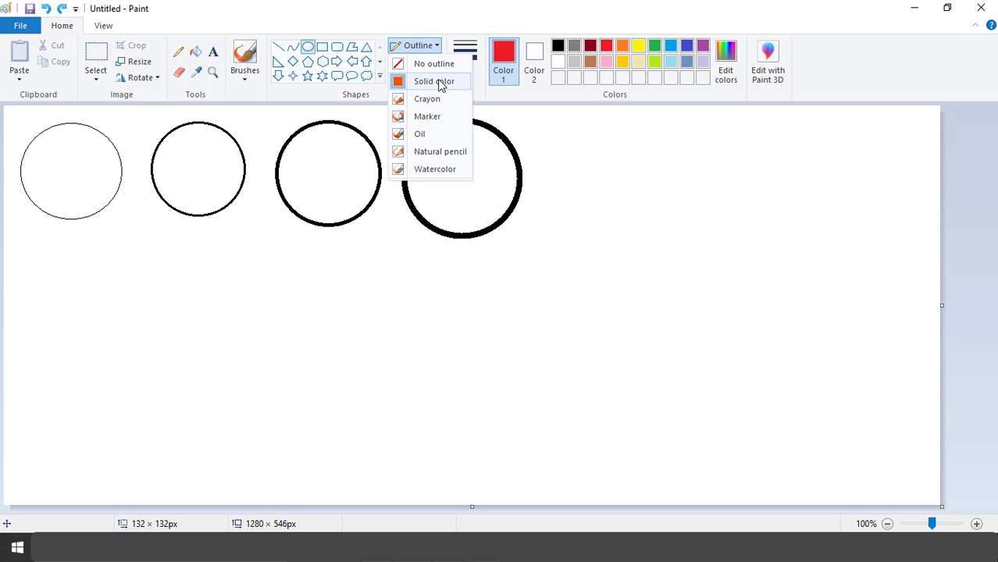
click(438, 82)
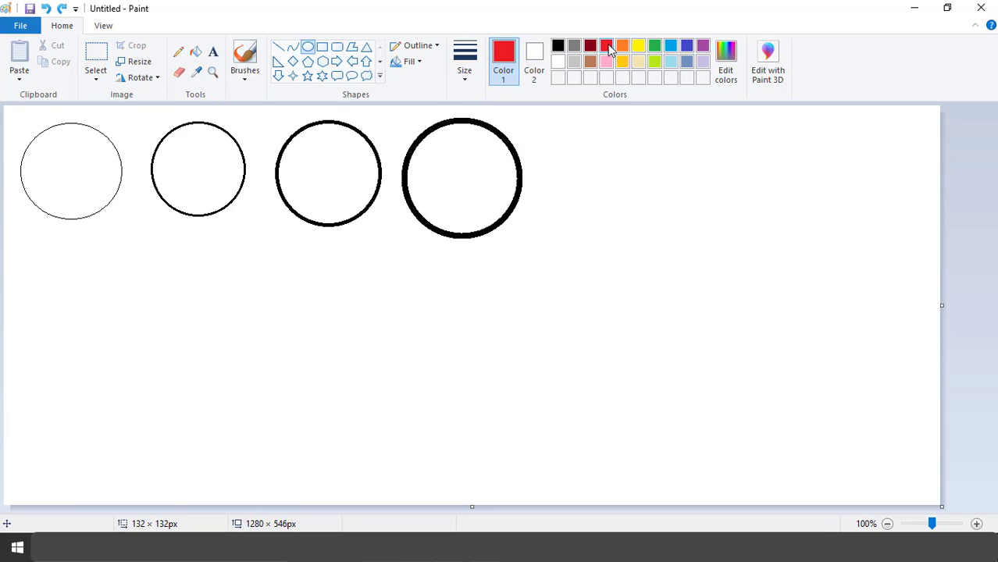
drag(50, 263, 146, 360)
drag(120, 326, 93, 301)
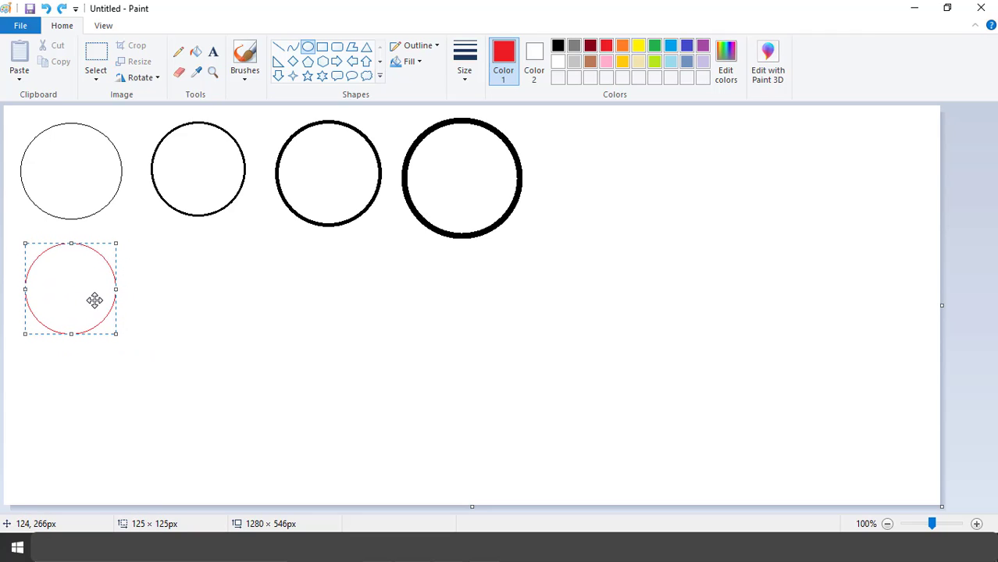
Step: Continue the second row with a brown circle about 126 × 126 px and a green circle about 133 × 133 px
drag(164, 247, 263, 345)
drag(231, 310, 208, 305)
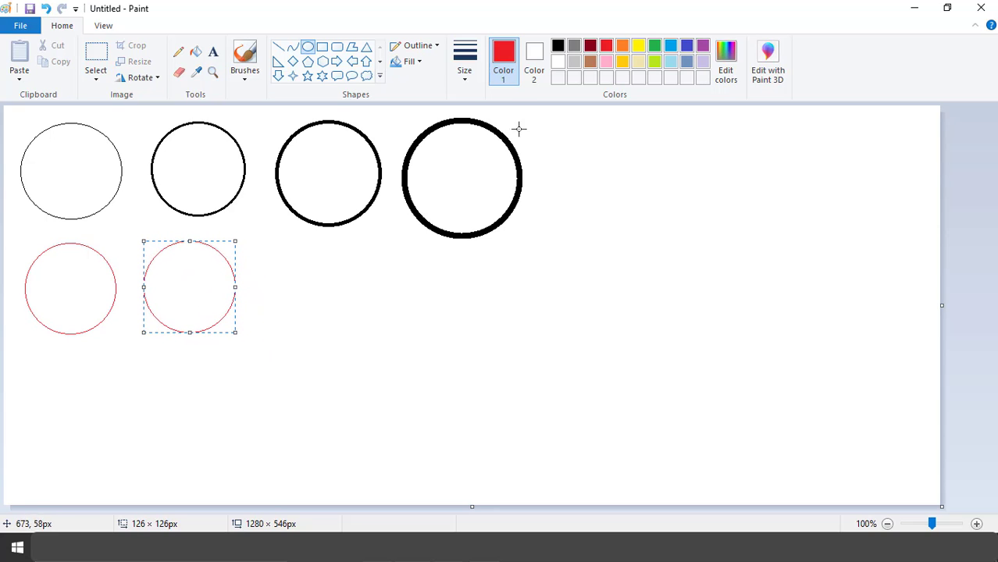
click(590, 64)
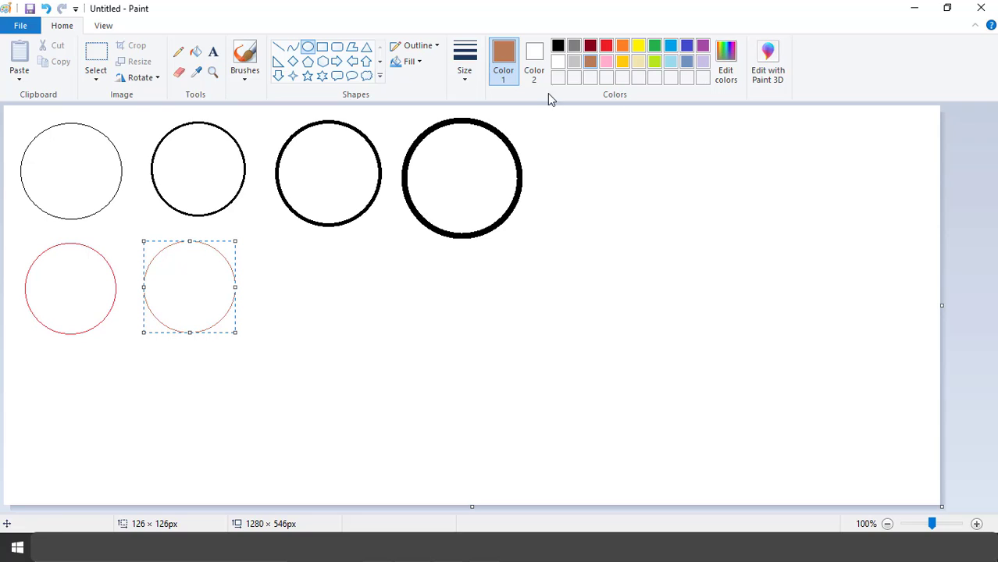
drag(286, 258, 336, 314)
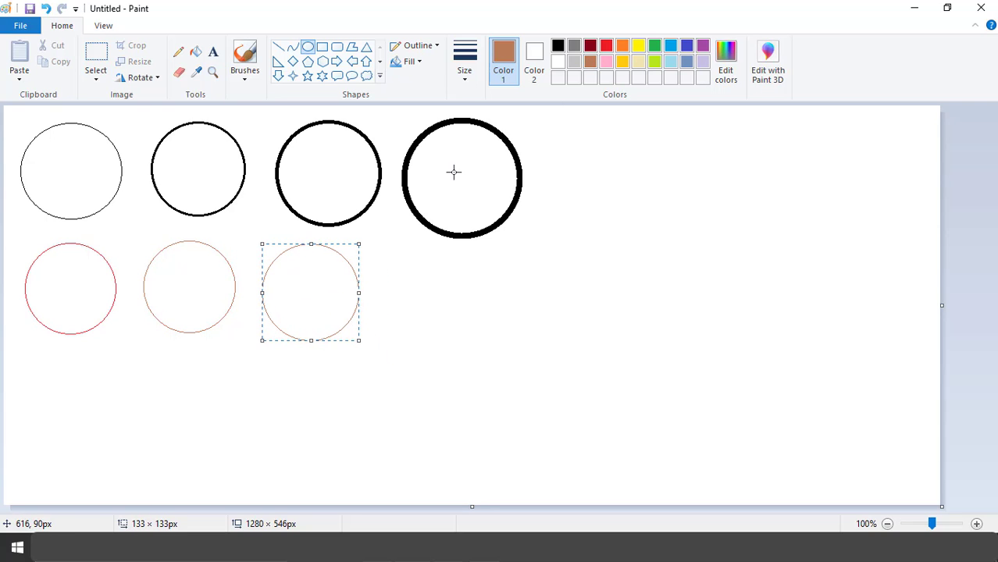
click(656, 48)
Step: Add a fourth circle about 128 × 128 px beside the green one, try several outline colors on it and make it pink
drag(409, 263, 503, 368)
drag(469, 336, 442, 330)
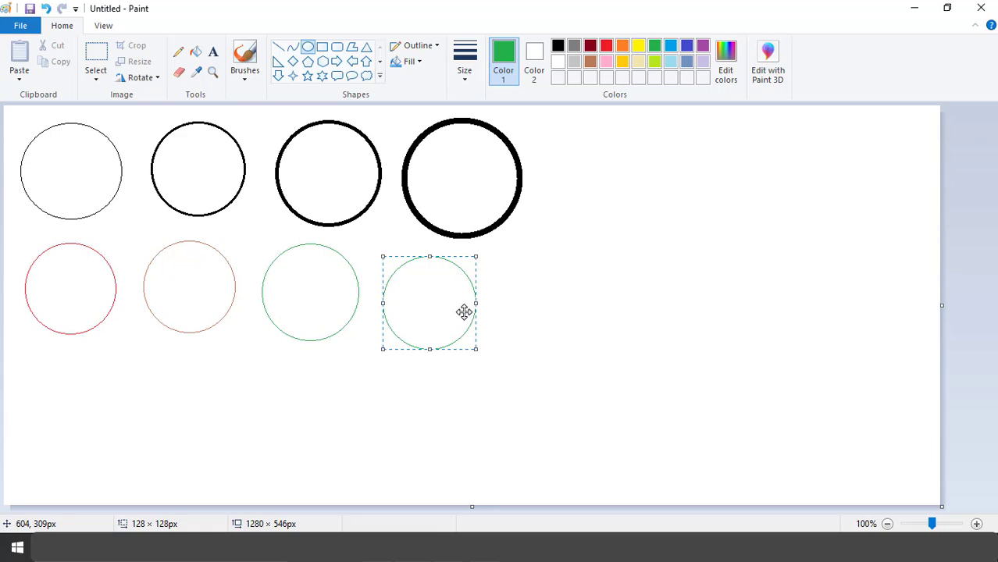
click(701, 46)
click(687, 46)
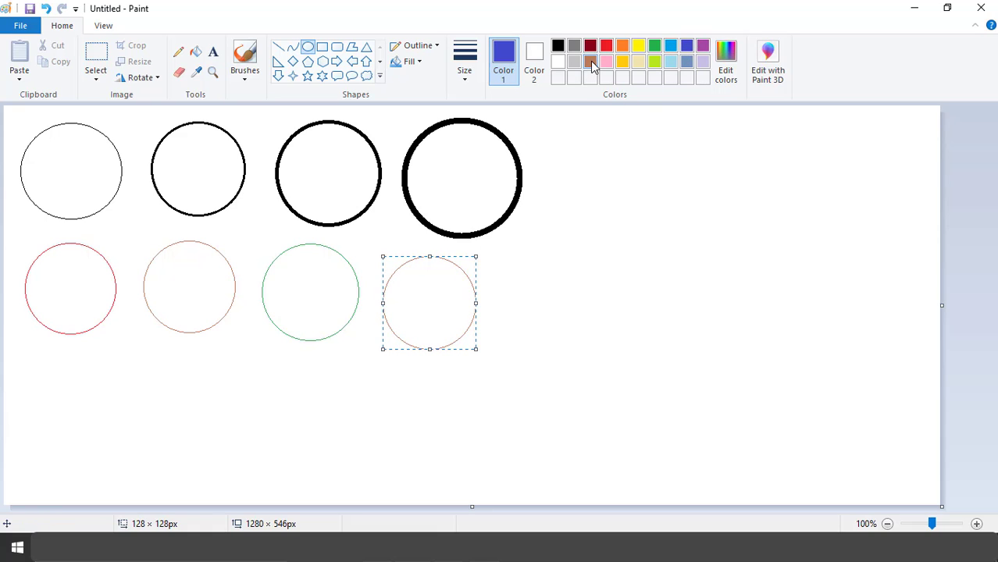
click(590, 62)
click(606, 63)
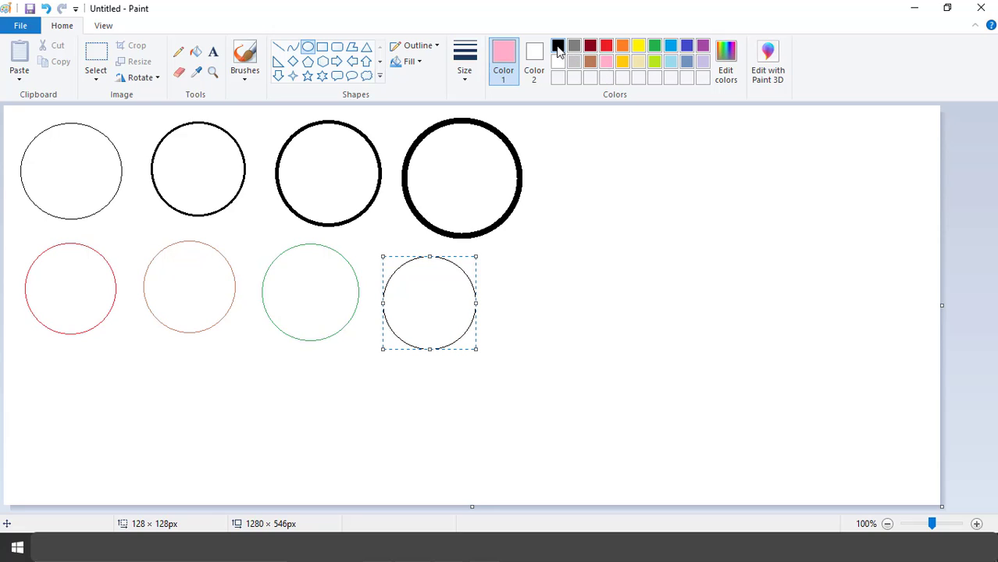
click(557, 46)
click(590, 46)
click(607, 63)
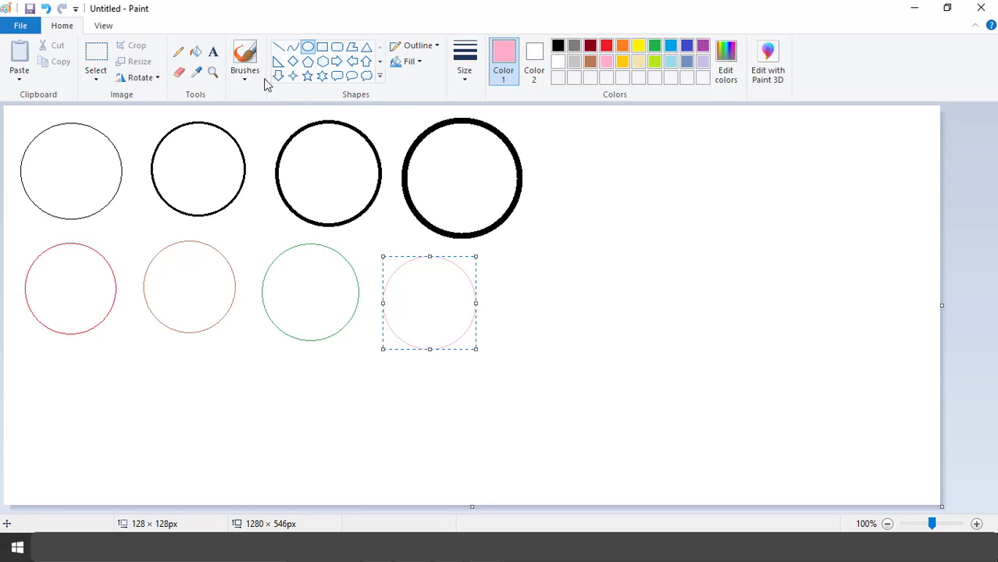
Step: Fill the four circles of the second row, in order, with red, dark red, green and pink
click(195, 55)
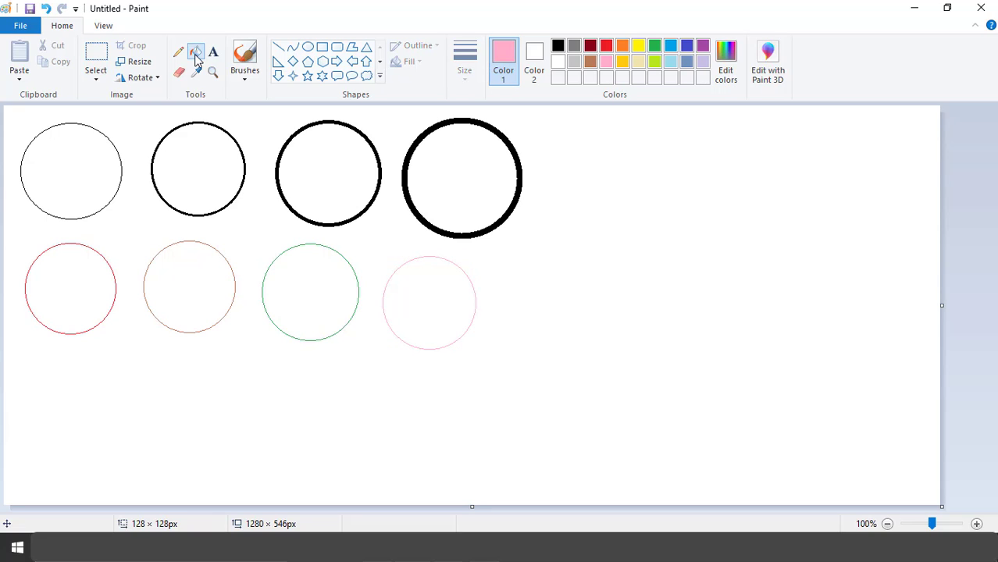
click(606, 46)
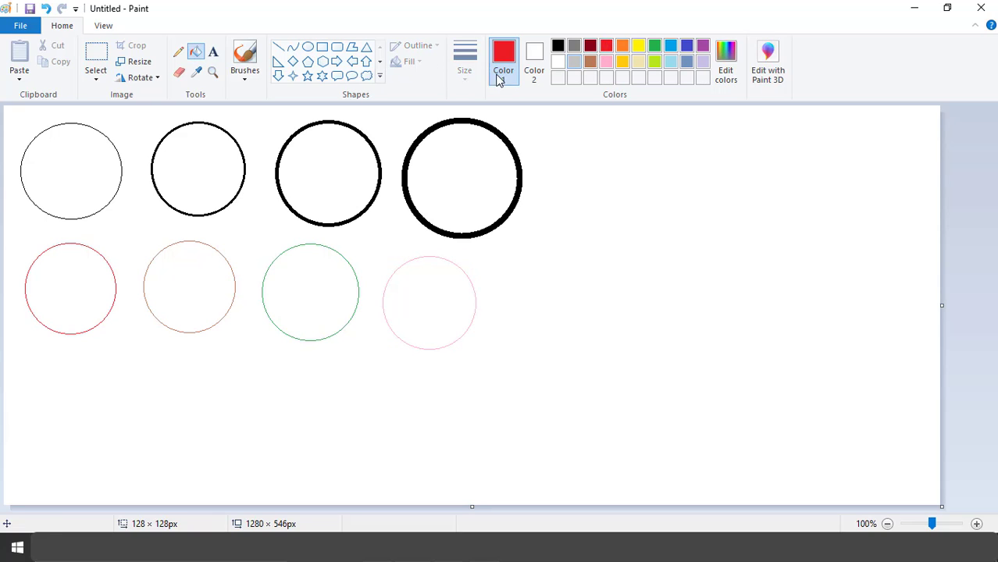
click(82, 287)
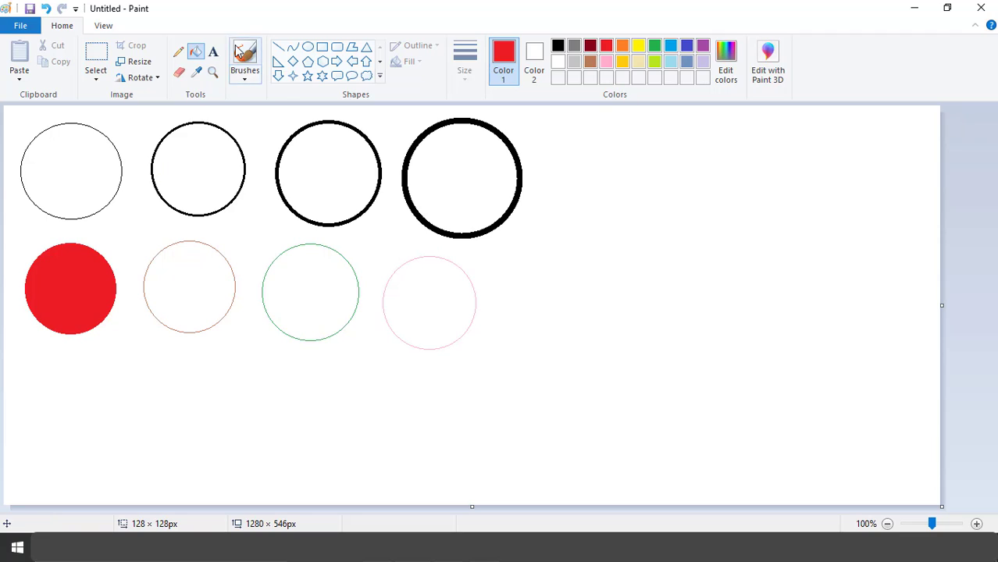
click(594, 51)
click(205, 269)
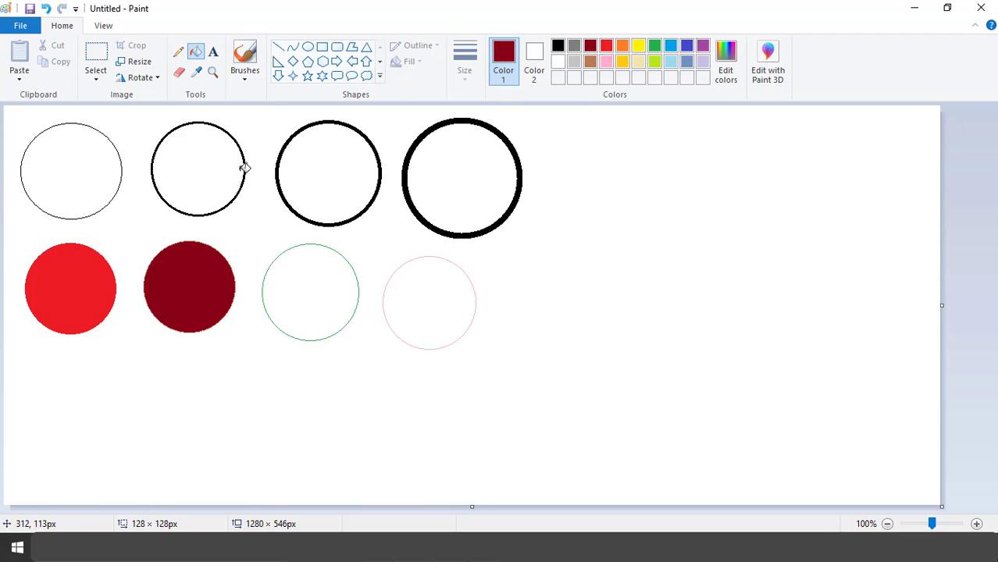
click(654, 47)
click(324, 275)
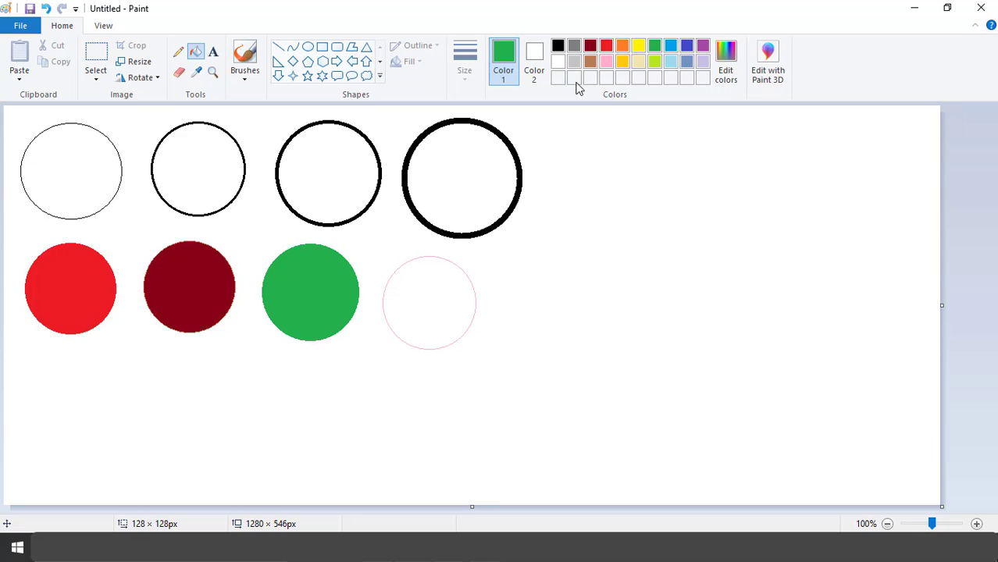
click(606, 62)
click(430, 289)
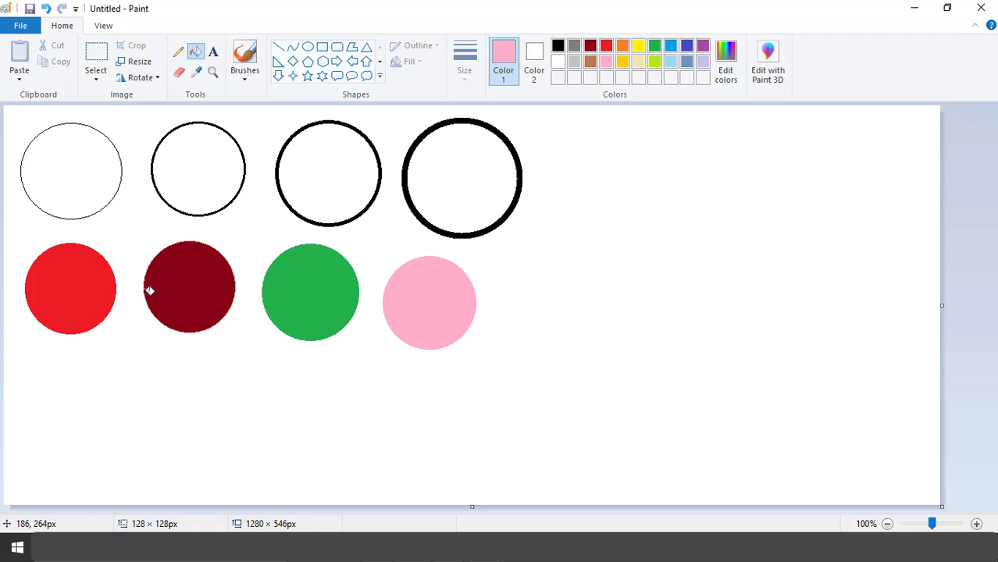
Step: Draw a small purple circle about 46 × 46 px inside the pink circle and fill it with purple
click(307, 48)
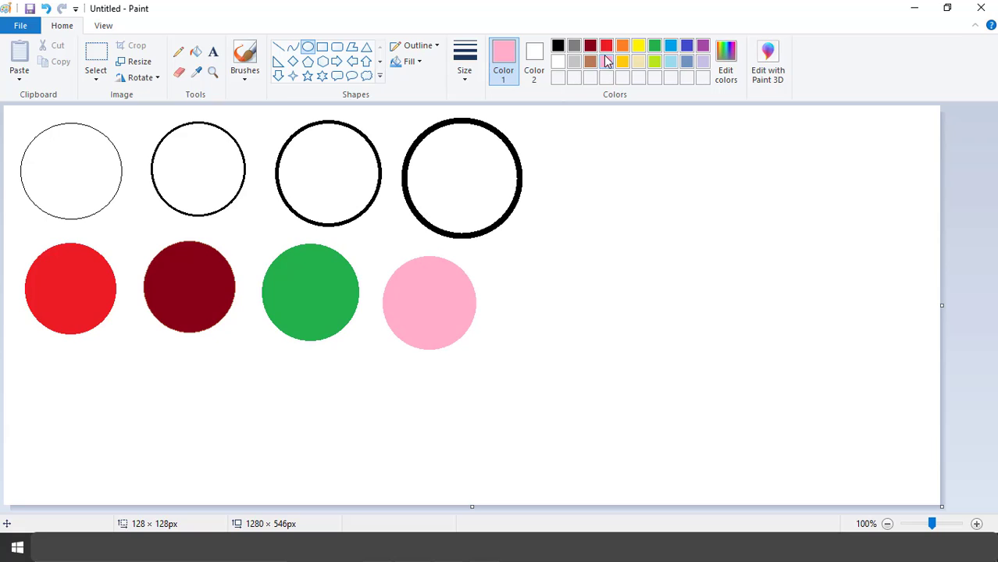
click(703, 47)
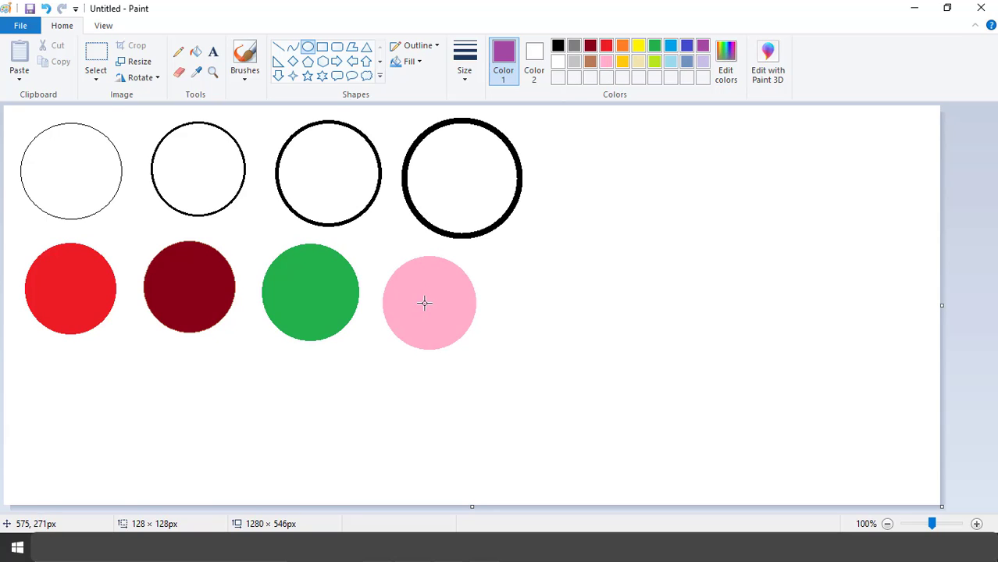
drag(422, 301, 456, 337)
click(195, 51)
click(451, 318)
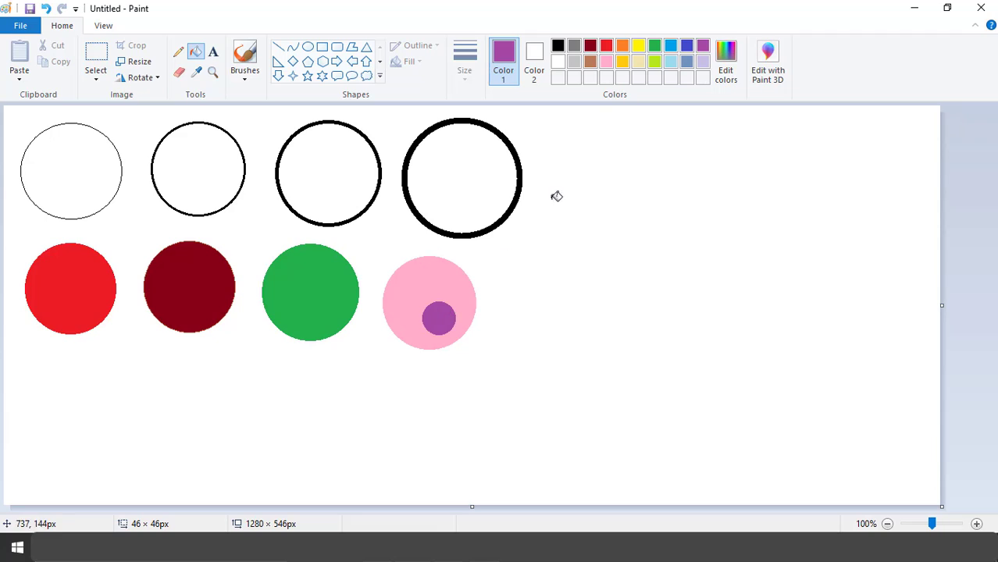
Step: Draw a small lime circle about 38 × 38 px in the upper part of the green circle and fill it with lime
click(654, 64)
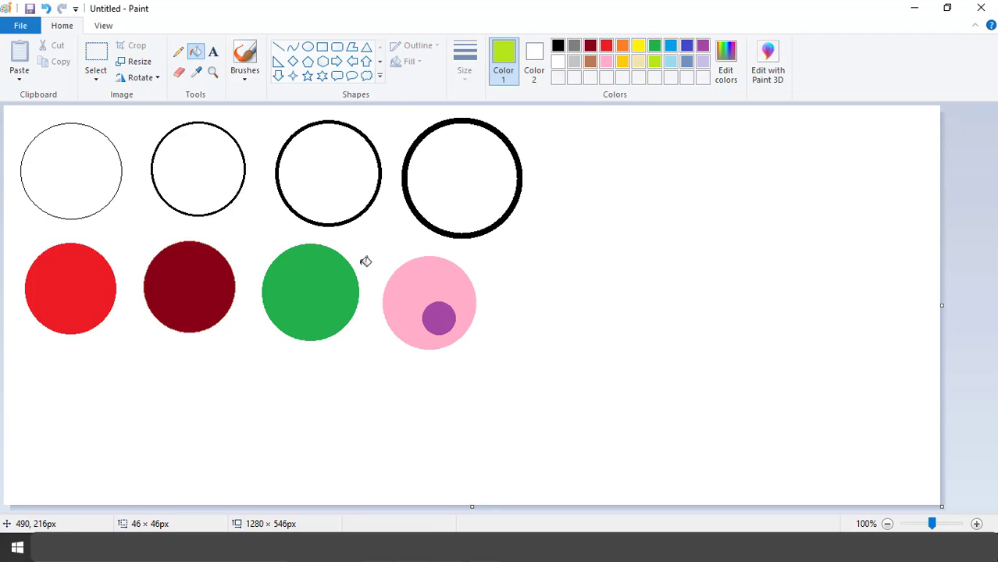
click(309, 48)
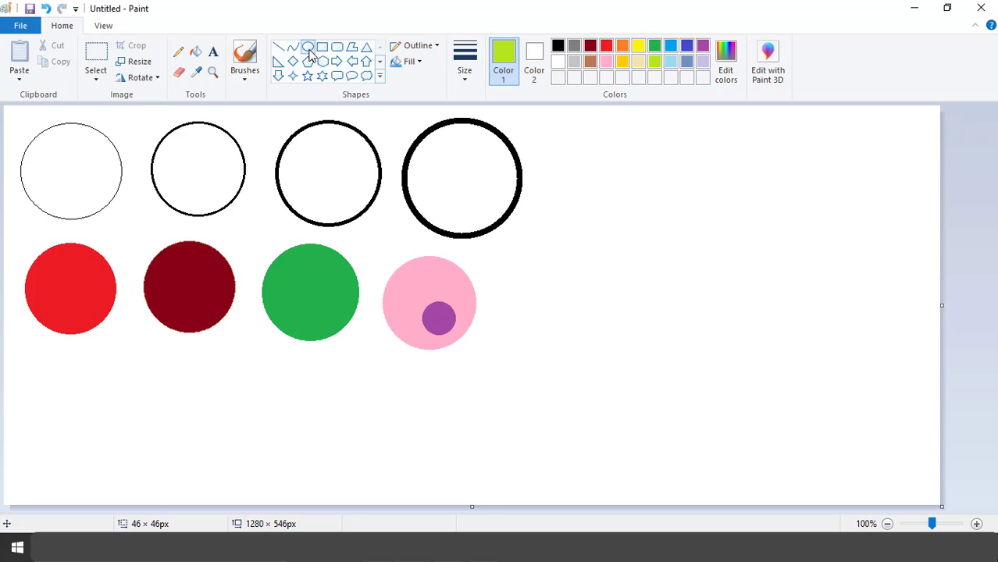
click(654, 46)
click(655, 62)
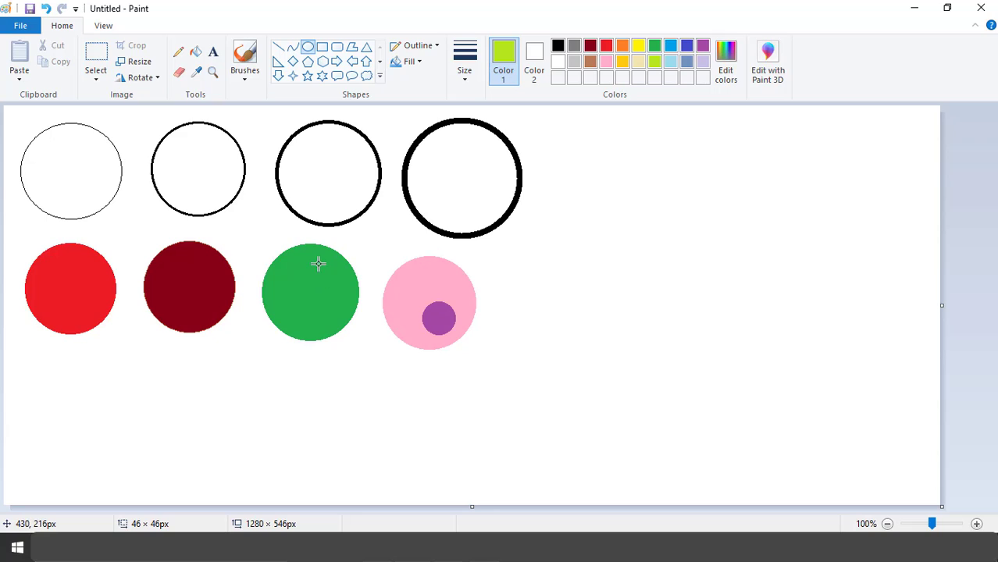
drag(318, 263, 347, 292)
click(195, 52)
click(338, 281)
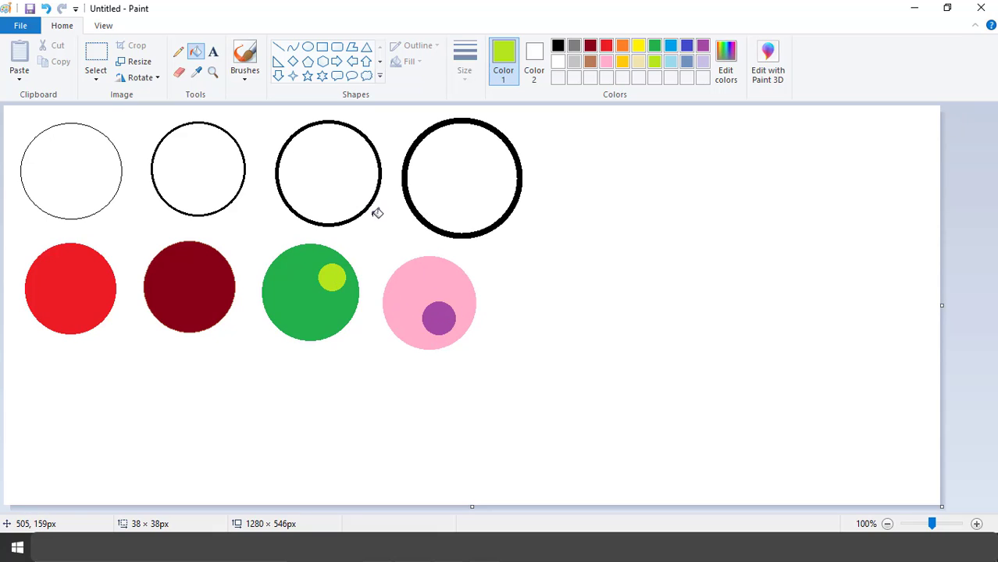
Step: Draw a small brown circle about 39 × 39 px inside the dark red circle and fill it with brown
click(307, 48)
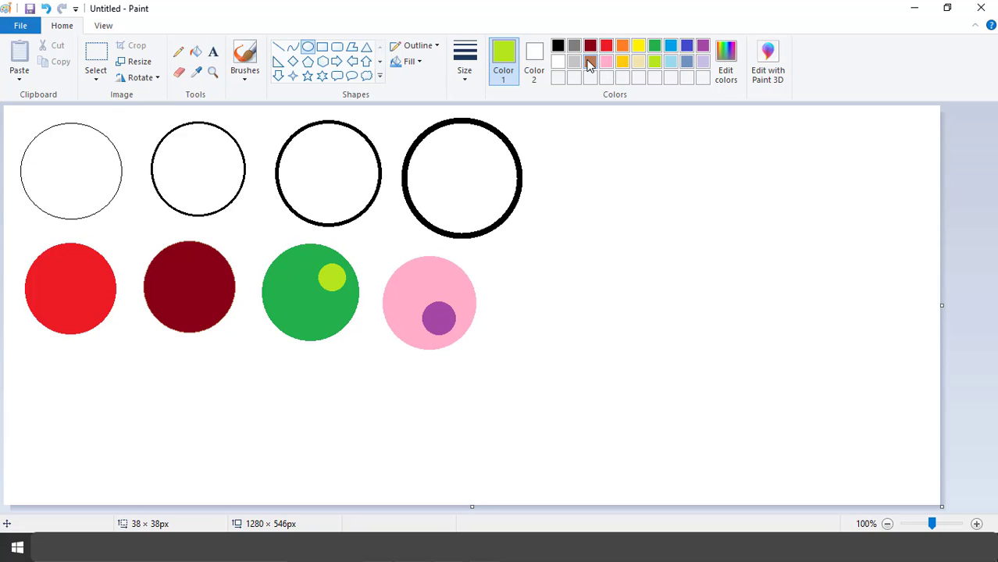
click(590, 61)
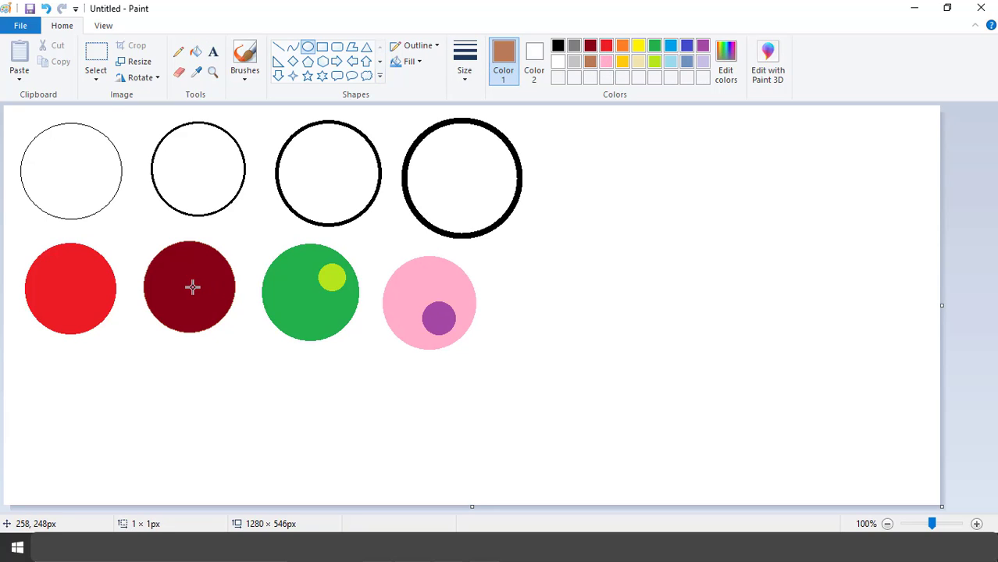
drag(192, 287, 221, 328)
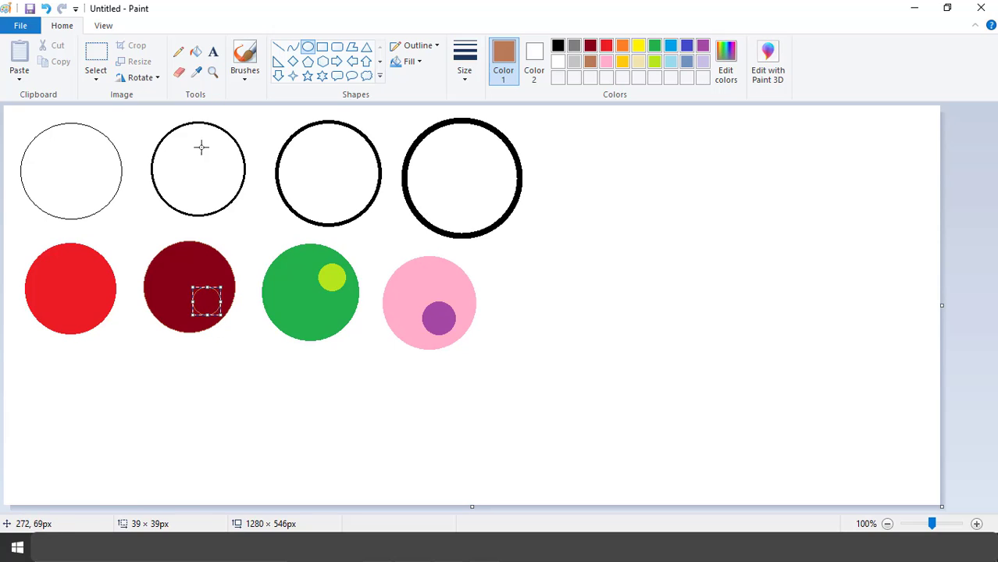
click(196, 52)
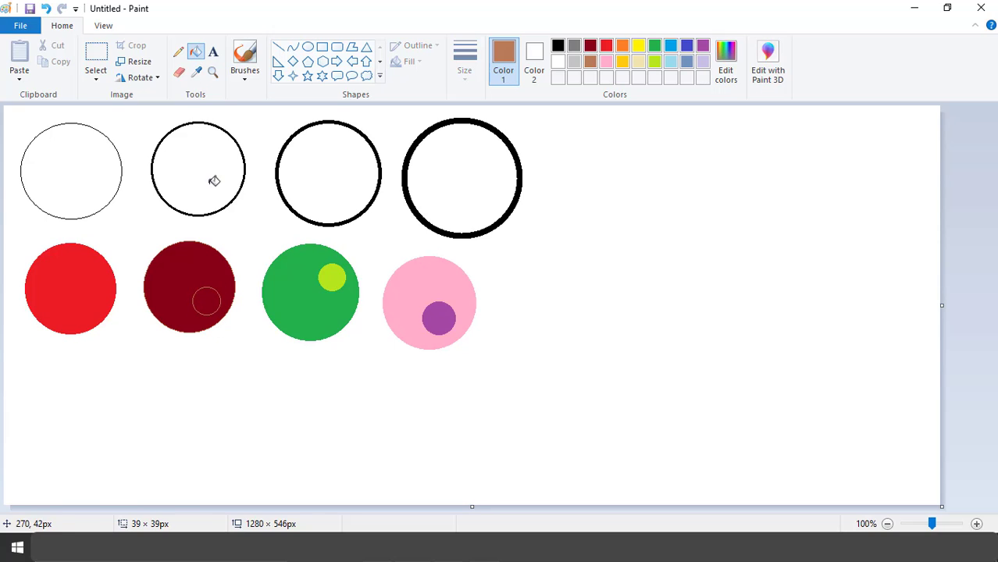
click(209, 298)
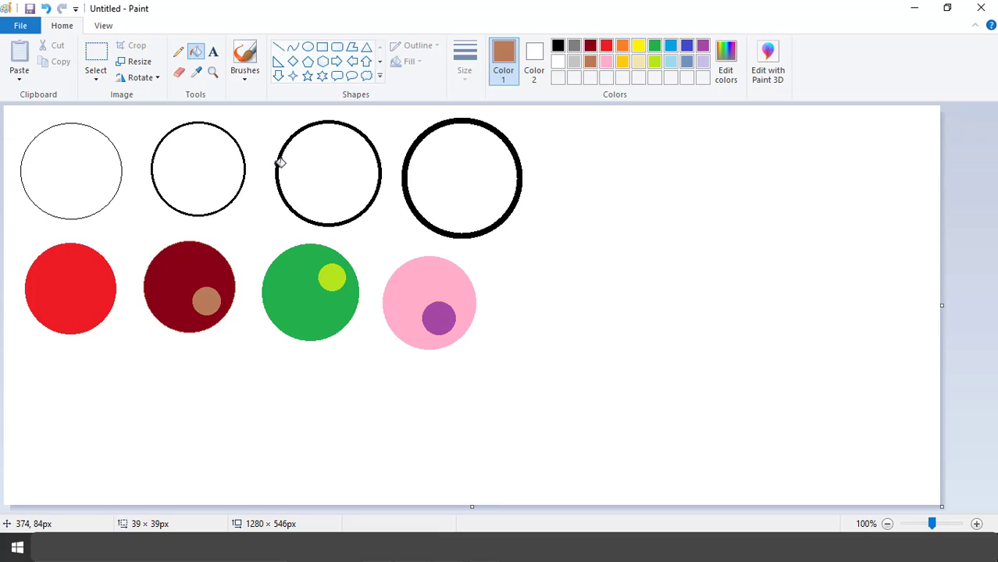
Step: Draw a small pink circle about 41 × 41 px inside the red circle and fill it with pink
click(607, 62)
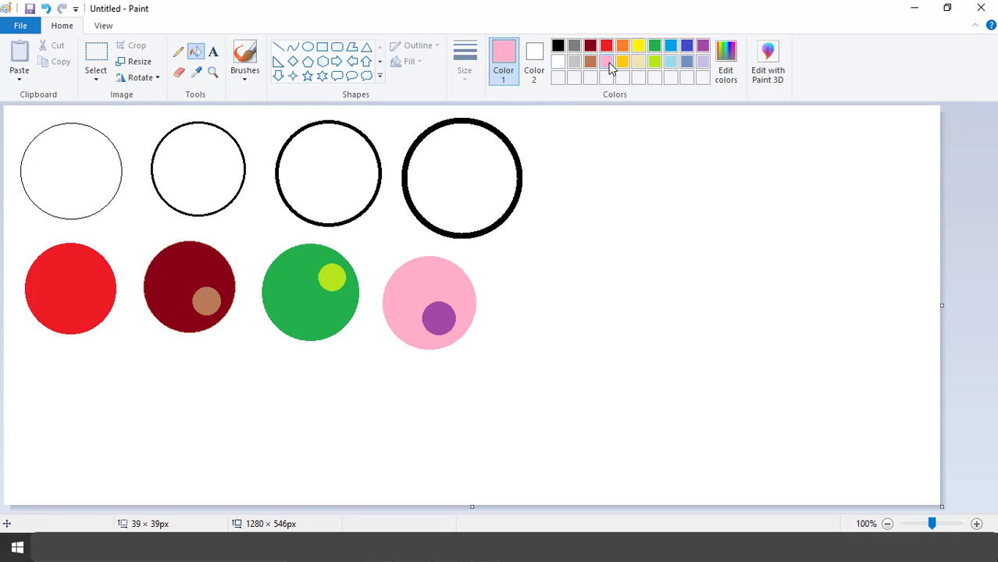
click(308, 47)
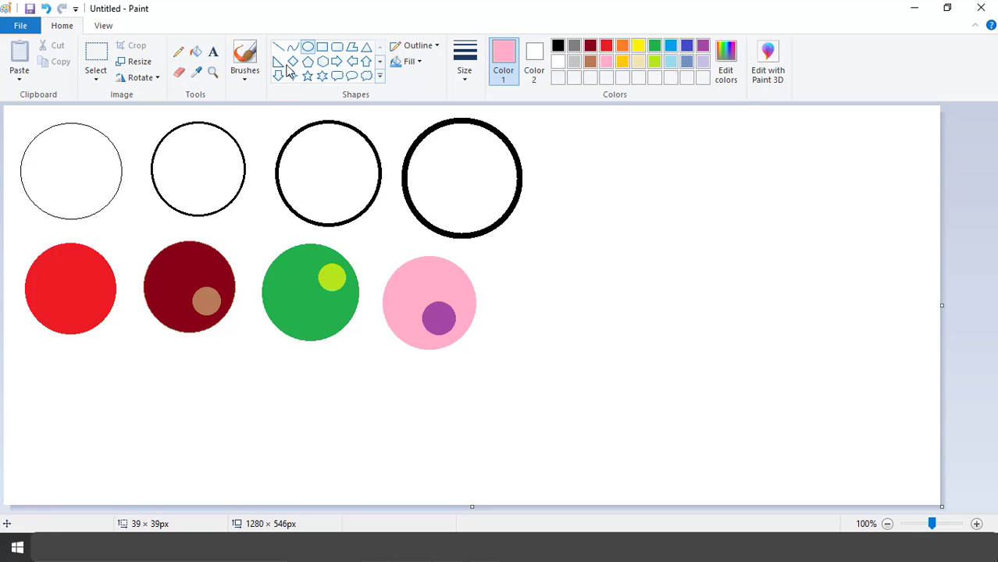
drag(74, 259, 104, 299)
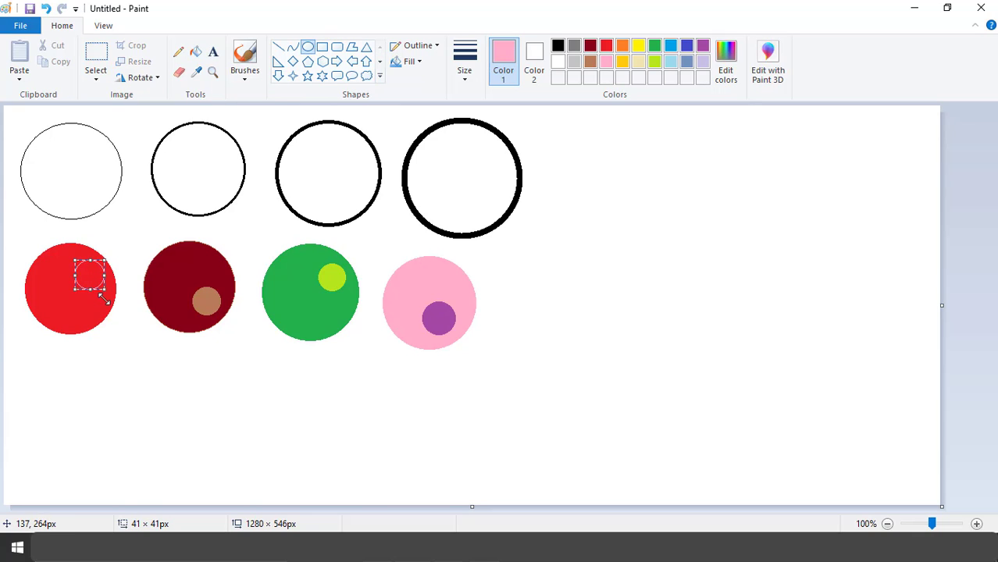
click(195, 51)
click(96, 270)
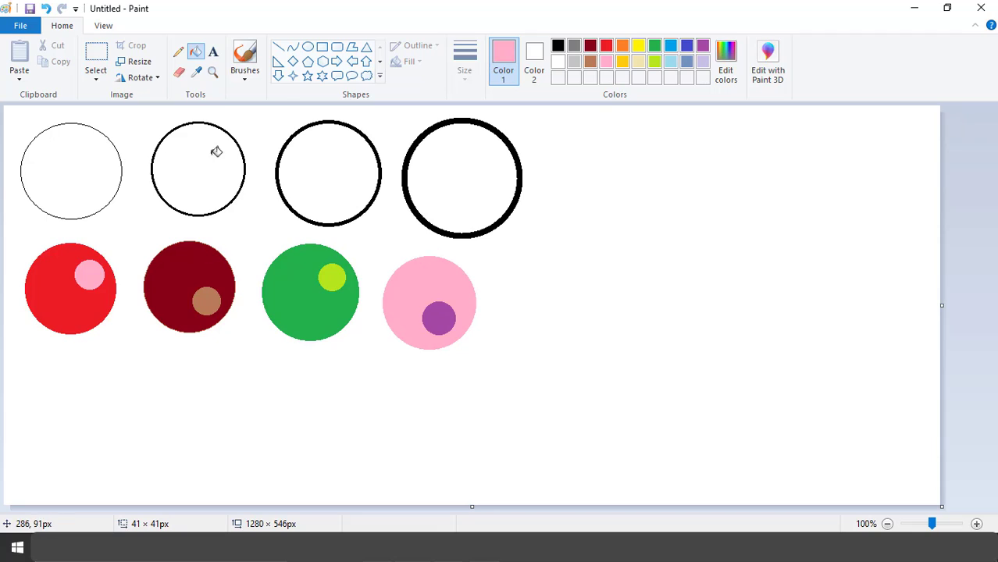
Step: Draw a black oval about 187 × 90 px below the red and dark red circles
click(307, 49)
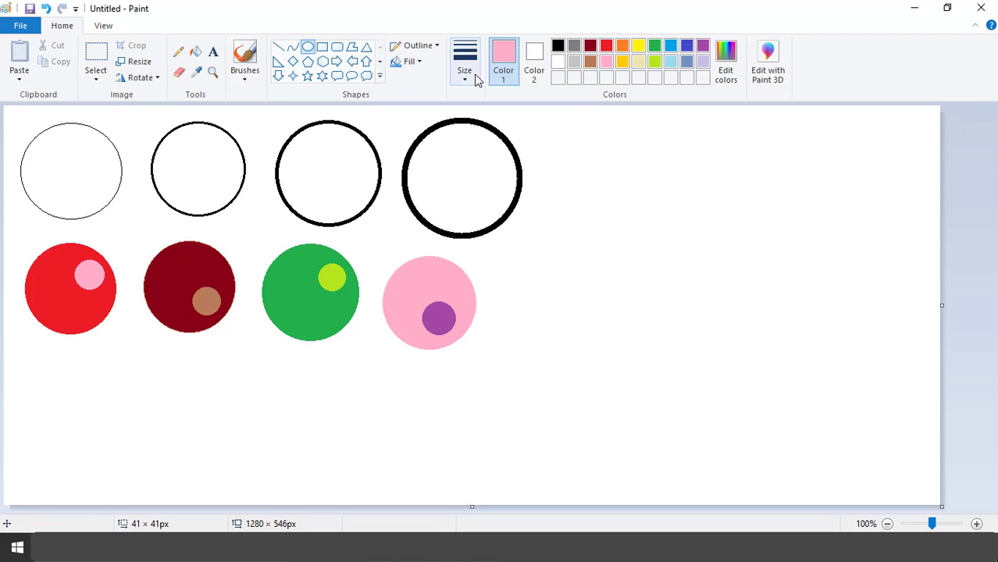
click(557, 46)
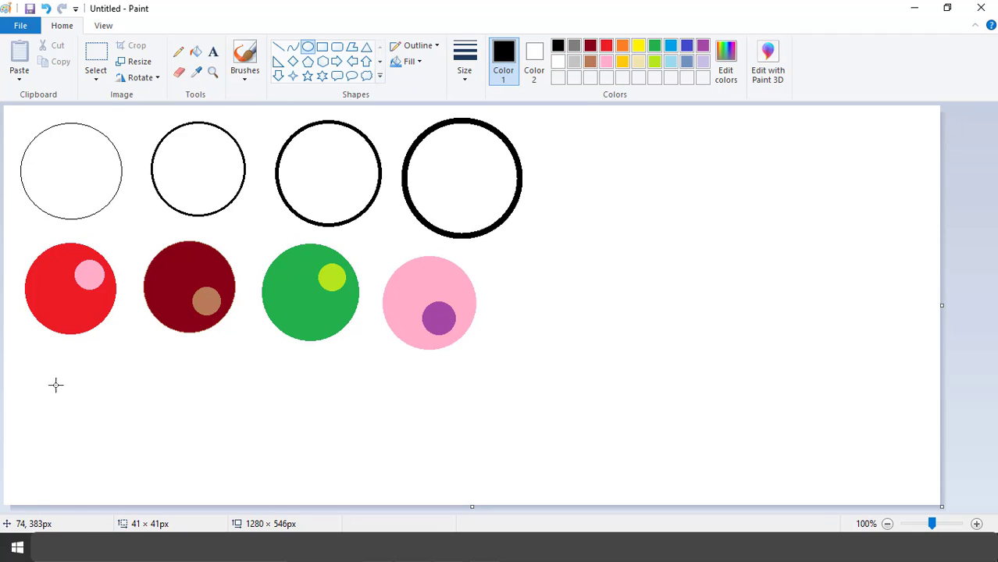
drag(39, 365, 179, 433)
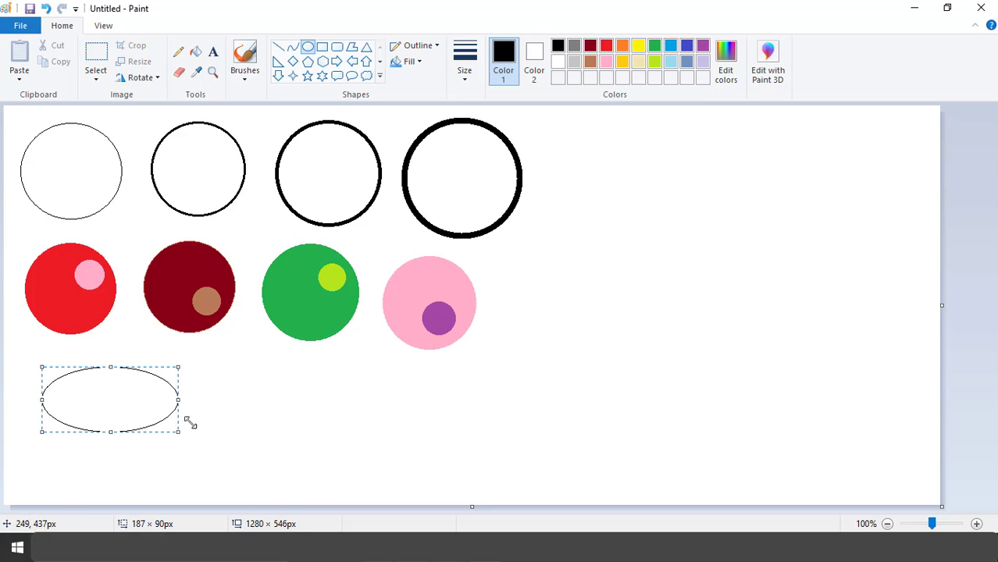
Step: Draw a second black oval about 177 × 92 px beside the first and move it level with it
click(223, 376)
drag(233, 387, 345, 438)
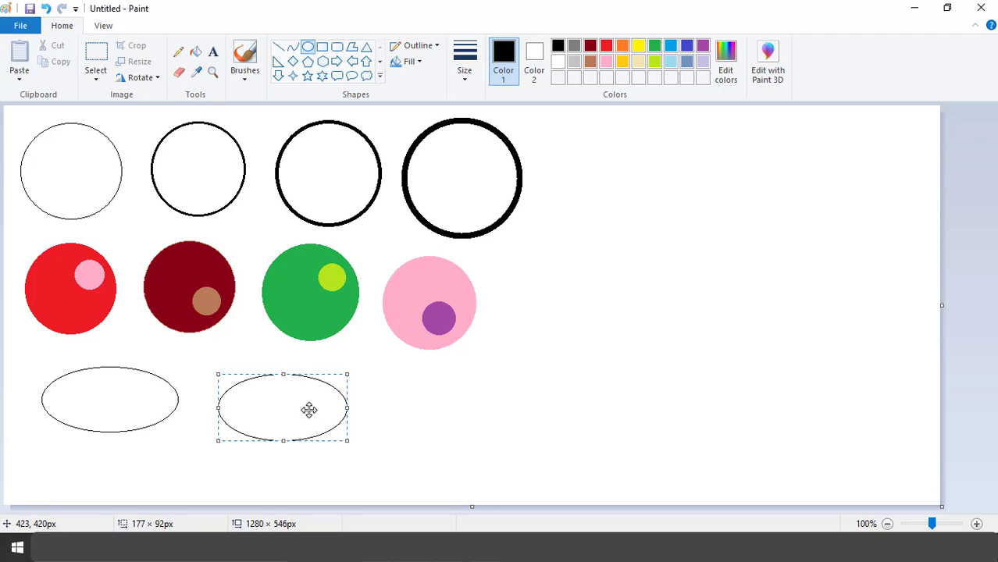
drag(310, 408, 299, 403)
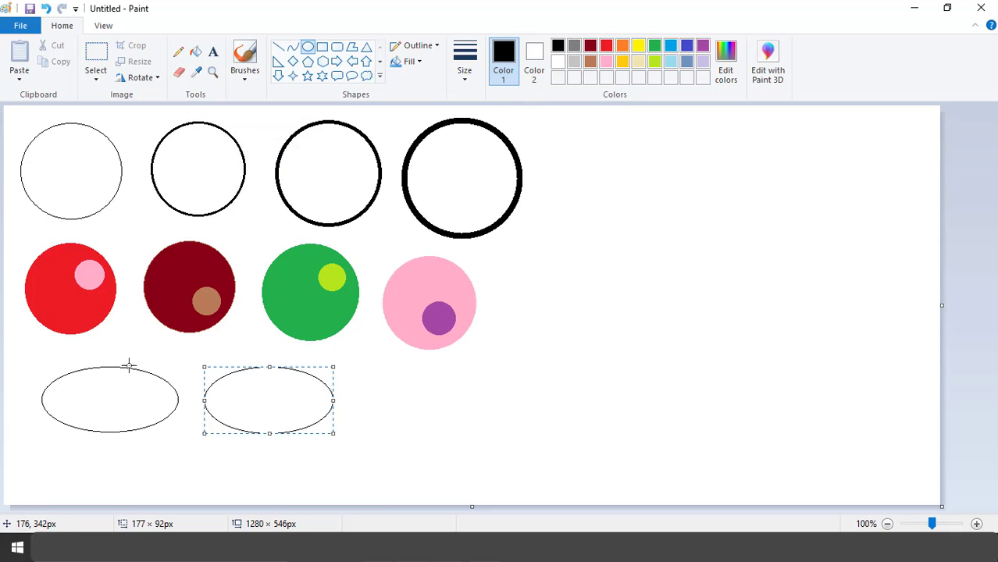
Step: Draw pupil ovals about 37 × 55 px and 36 × 50 px inside the two large ovals and fill both with black
drag(118, 382, 145, 423)
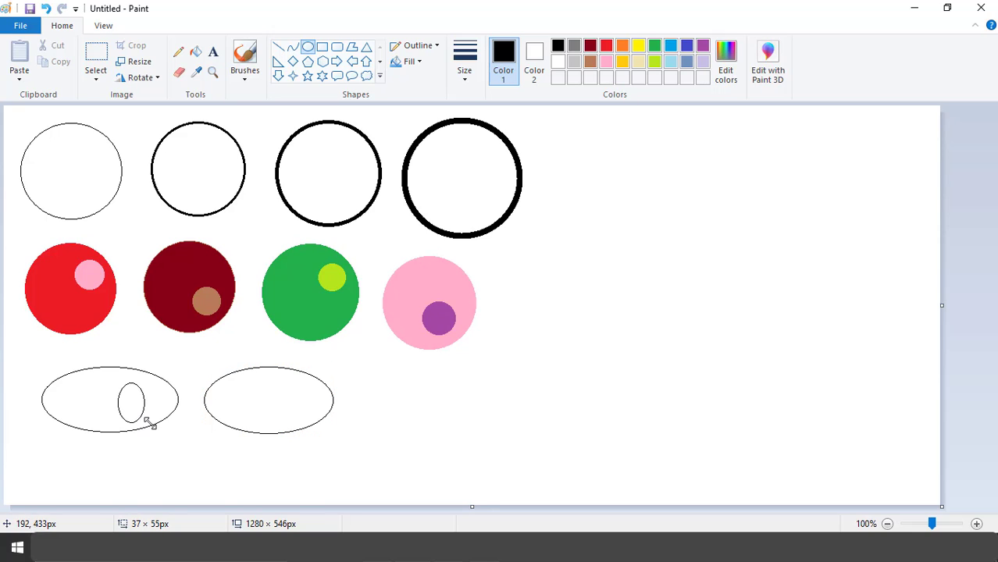
drag(233, 384, 260, 420)
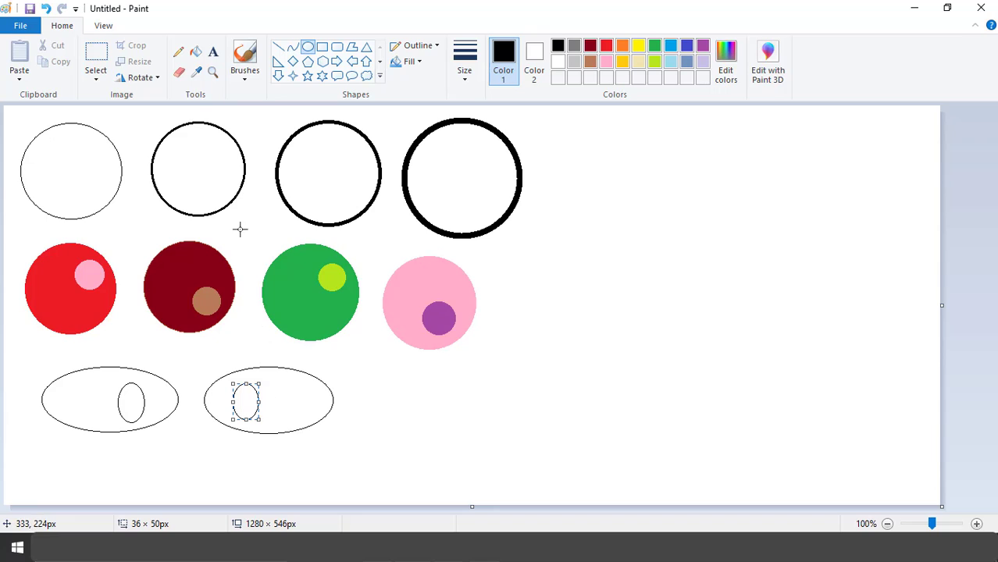
click(196, 52)
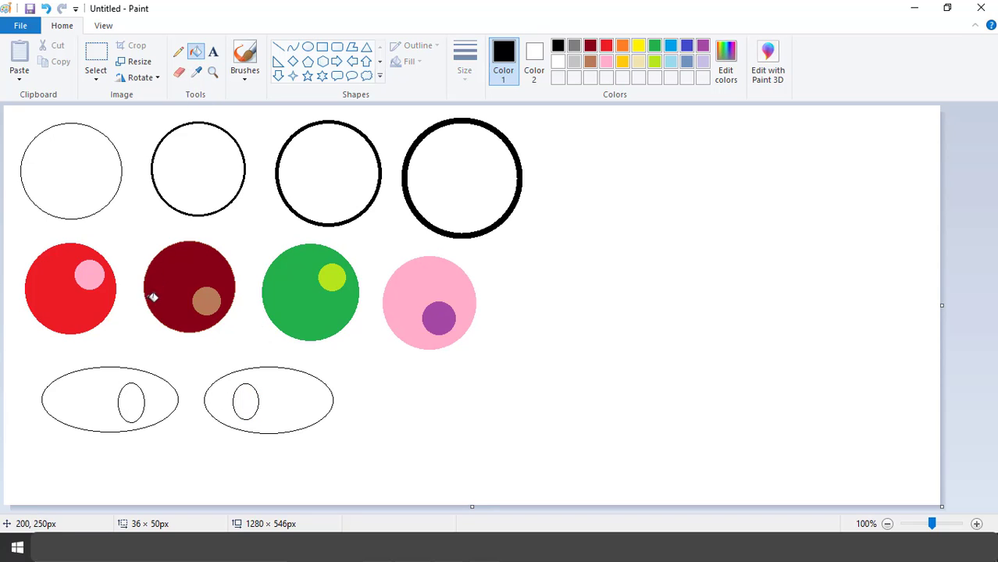
click(140, 402)
click(247, 399)
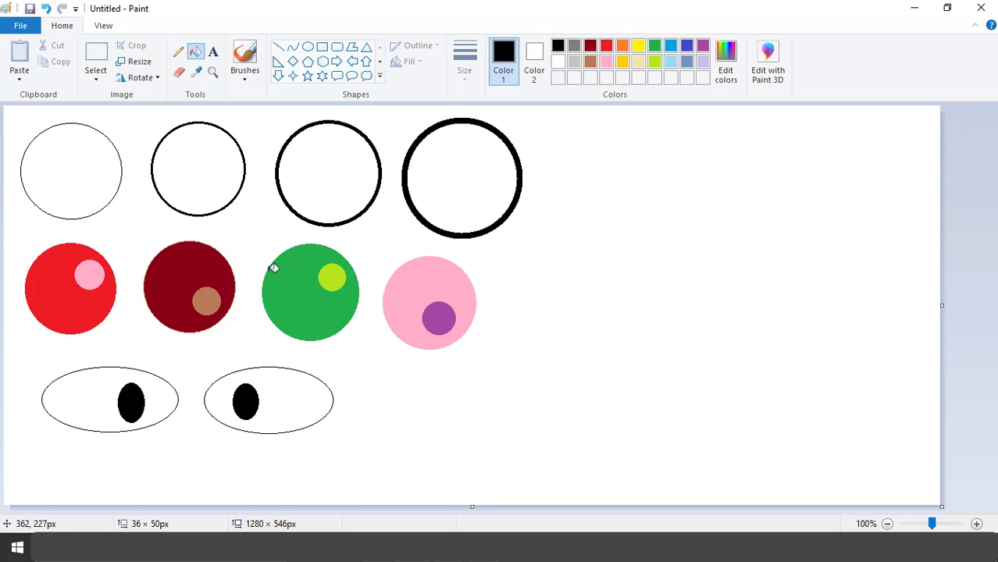
Step: Draw small white highlight ovals about 11 × 17 px and 8 × 15 px inside the black pupils and fill them with white
click(310, 48)
click(558, 64)
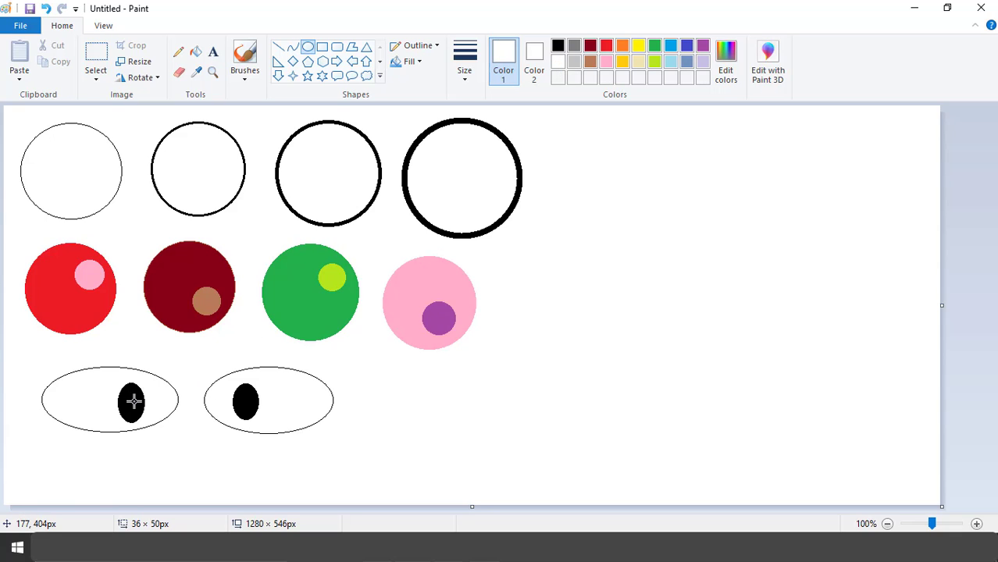
drag(133, 401, 141, 410)
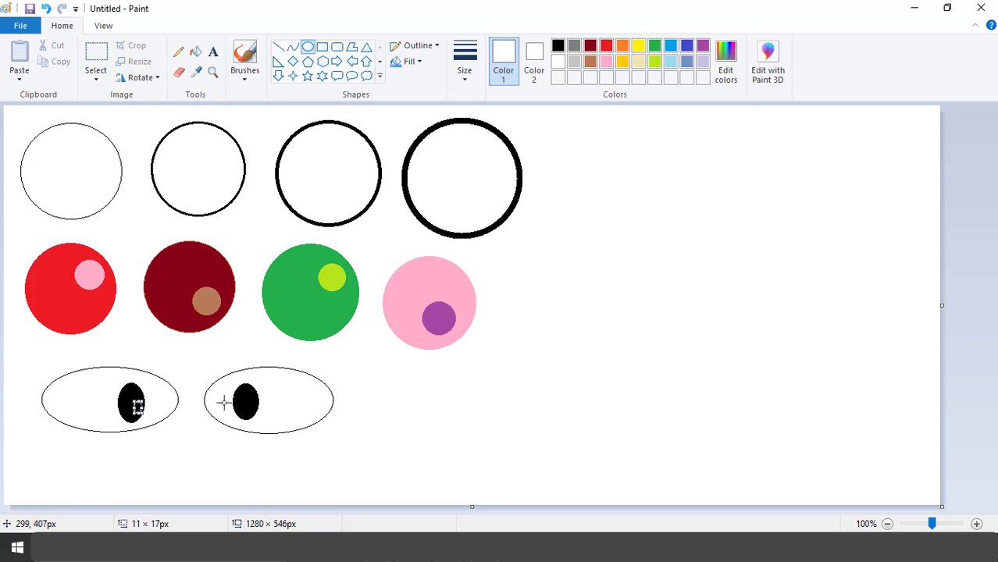
drag(240, 395, 246, 406)
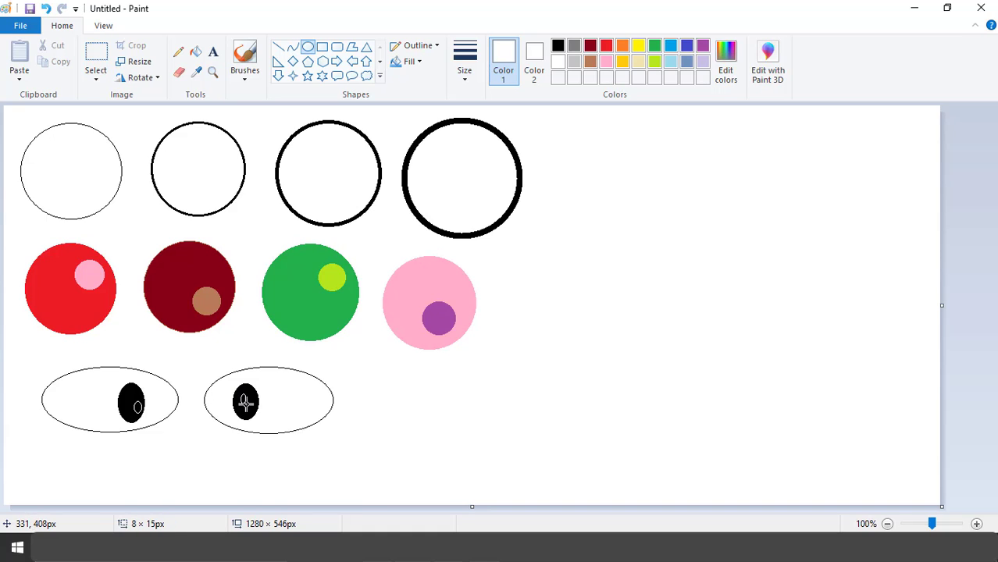
click(197, 53)
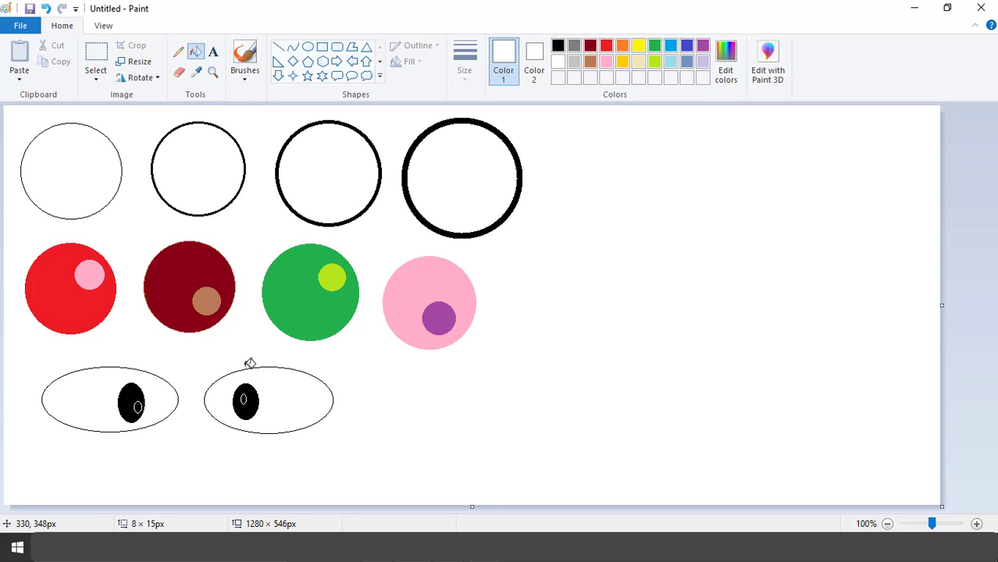
click(243, 400)
click(141, 404)
Step: Draw a large black circle about 312 × 315 px as a head in the empty right part of the canvas
click(308, 48)
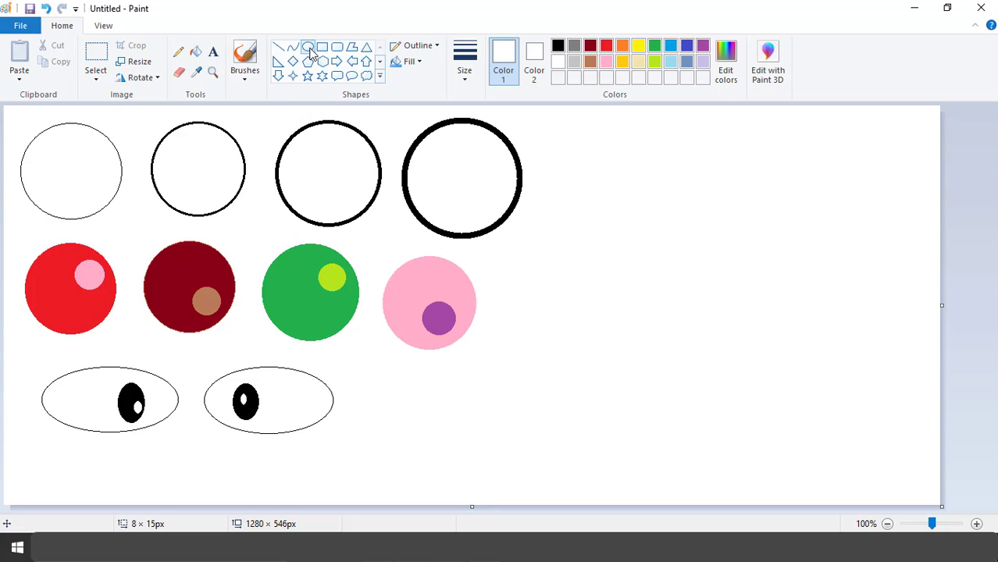
click(559, 48)
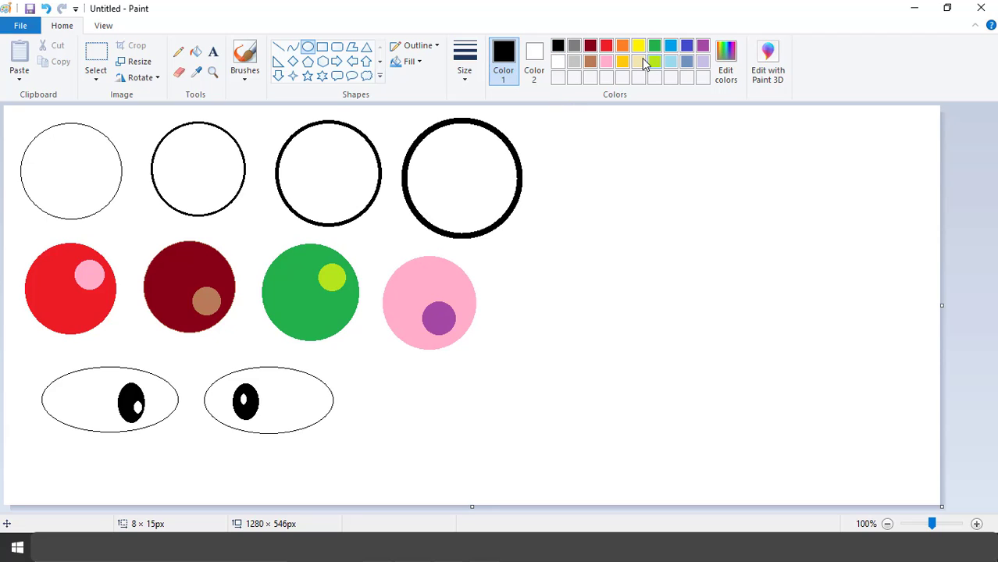
click(639, 61)
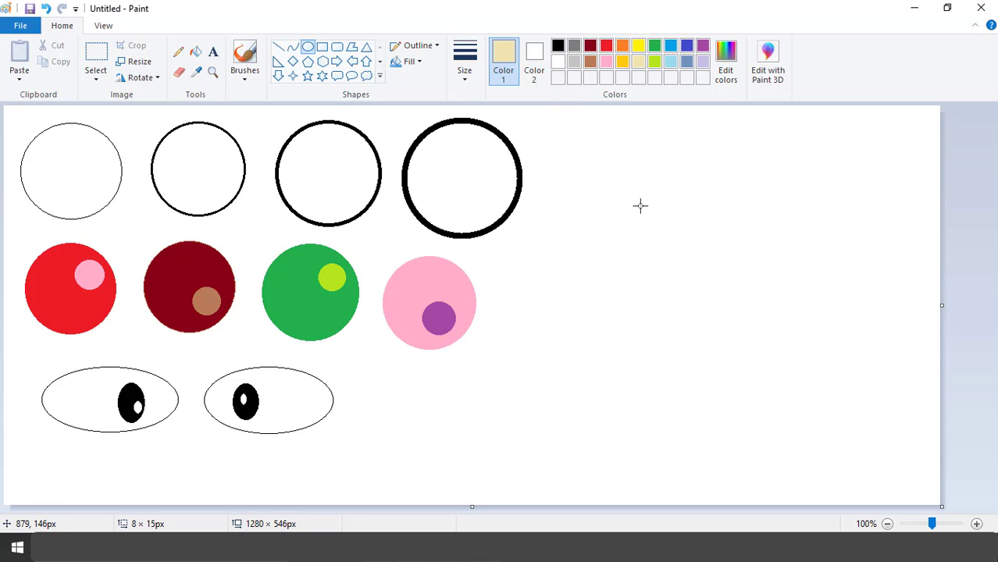
click(557, 45)
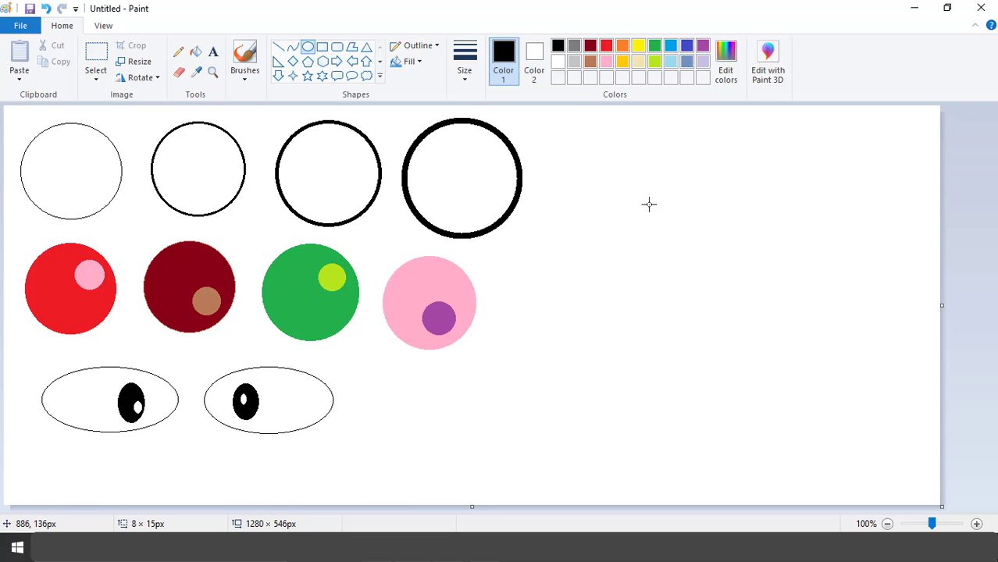
drag(634, 195, 855, 415)
drag(796, 360, 767, 354)
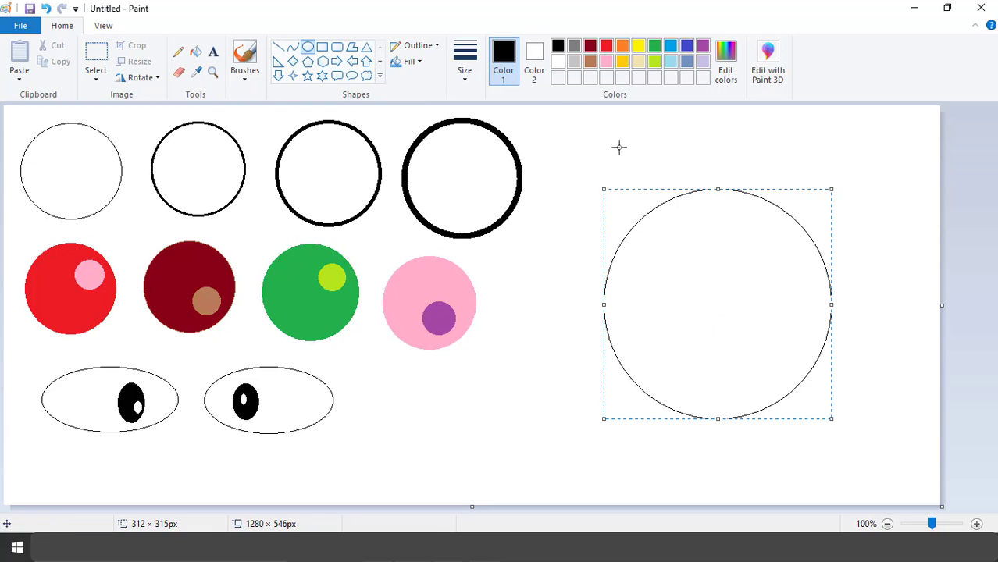
click(556, 232)
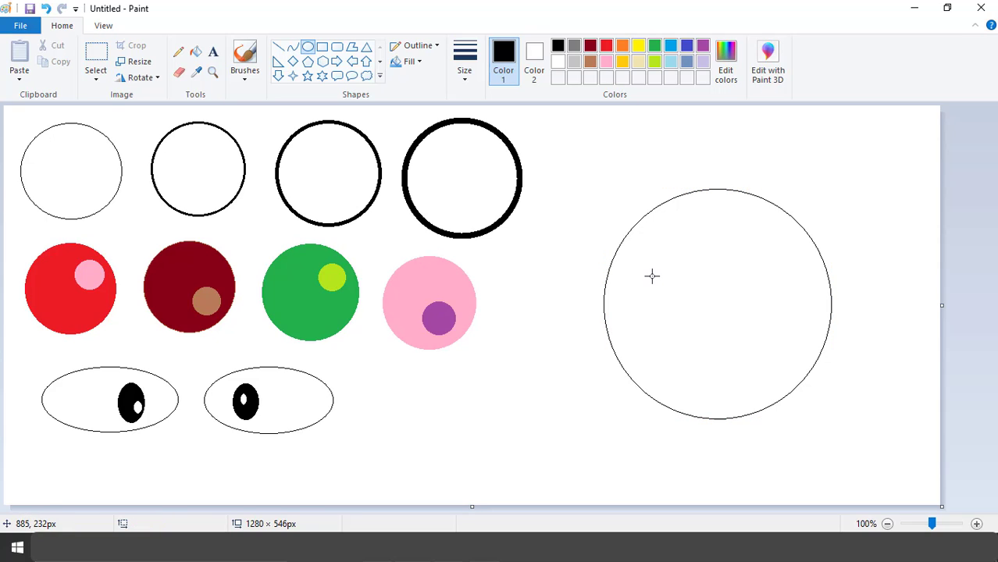
Step: Draw two eye ovals about 89 × 45 px and 91 × 44 px inside the head circle, each with a small black-filled pupil
drag(645, 273, 710, 305)
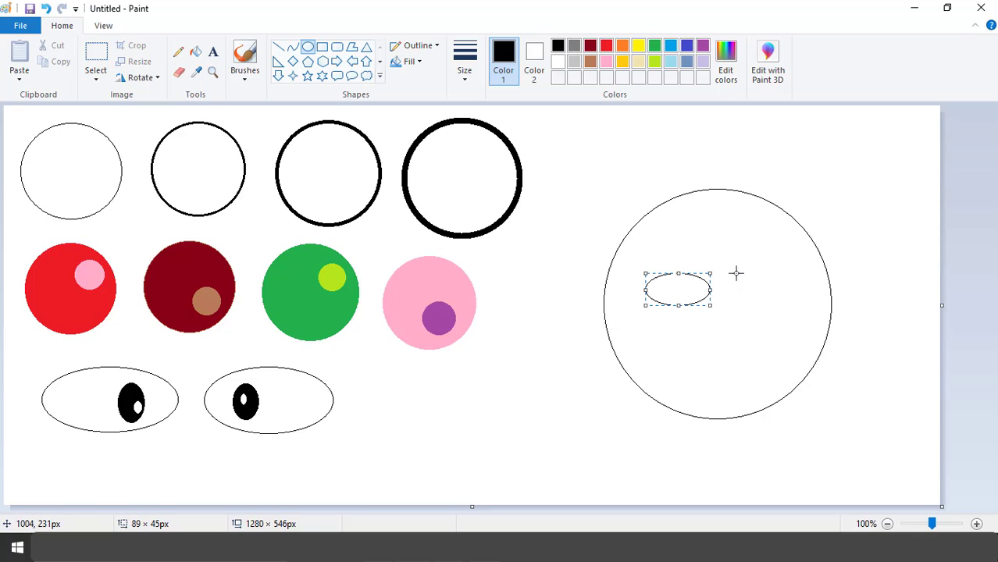
drag(728, 271, 794, 304)
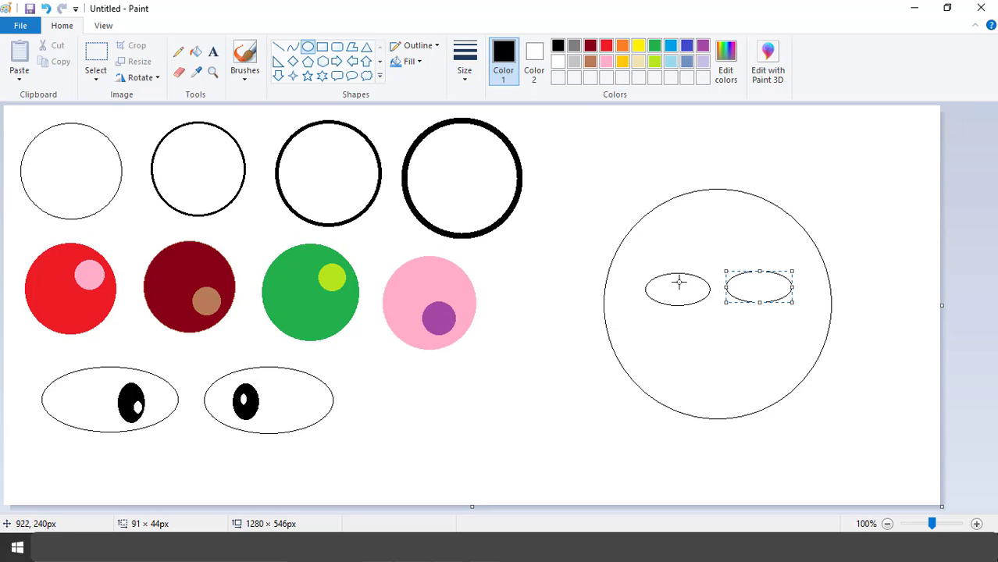
drag(678, 284, 758, 303)
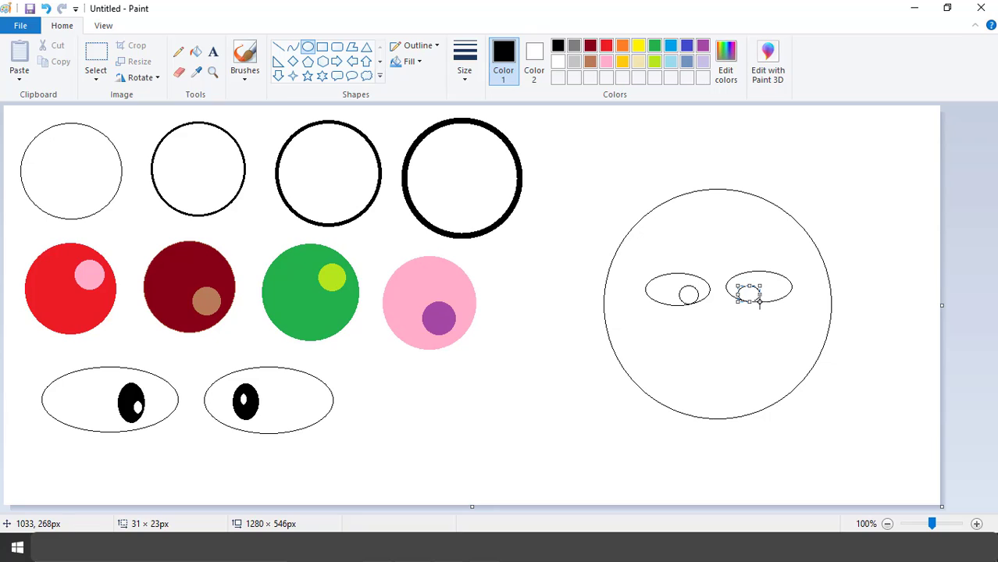
click(195, 52)
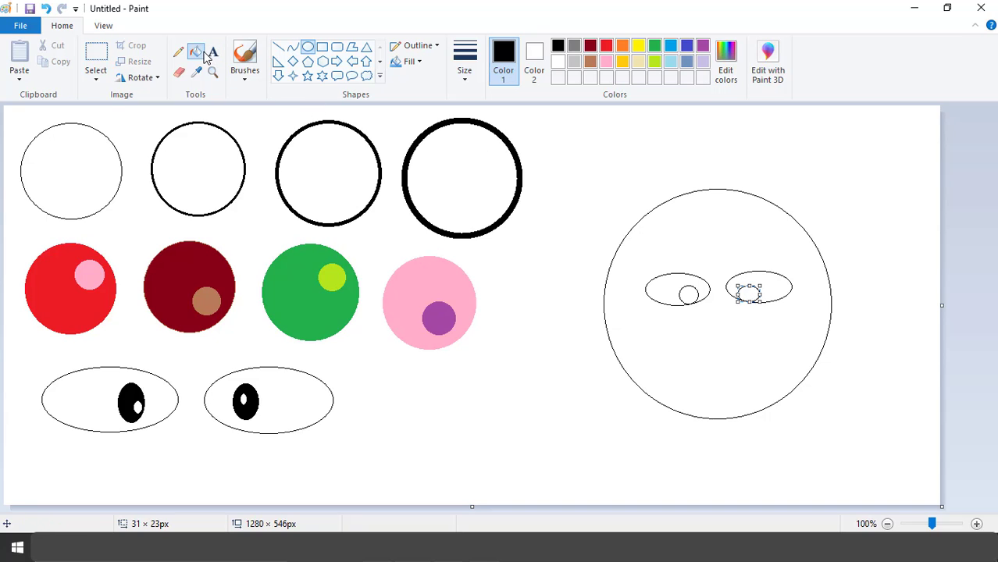
click(689, 295)
click(740, 292)
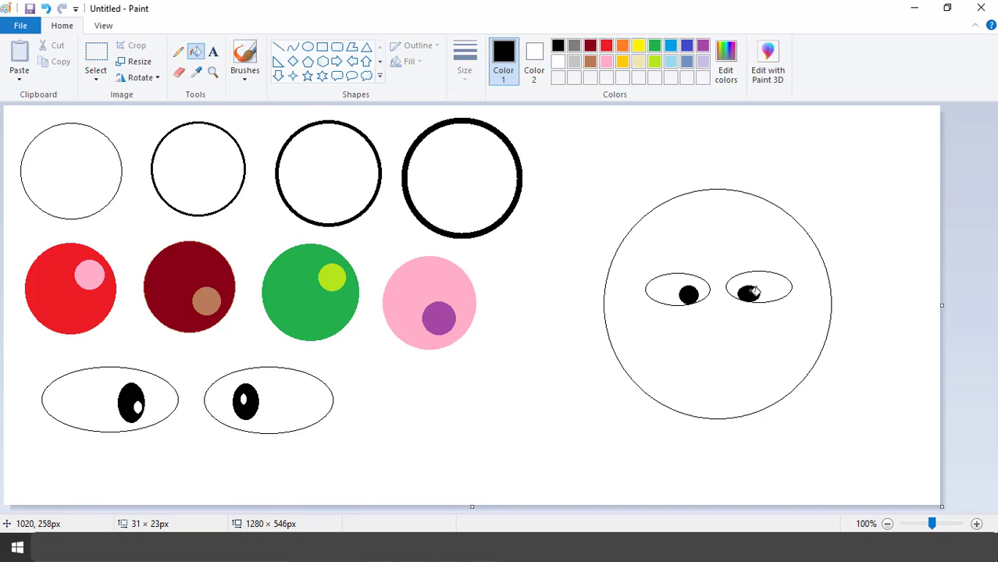
Step: Draw a nose oval about 36 × 74 px between the eyes and a mouth oval about 161 × 49 px below it
click(307, 49)
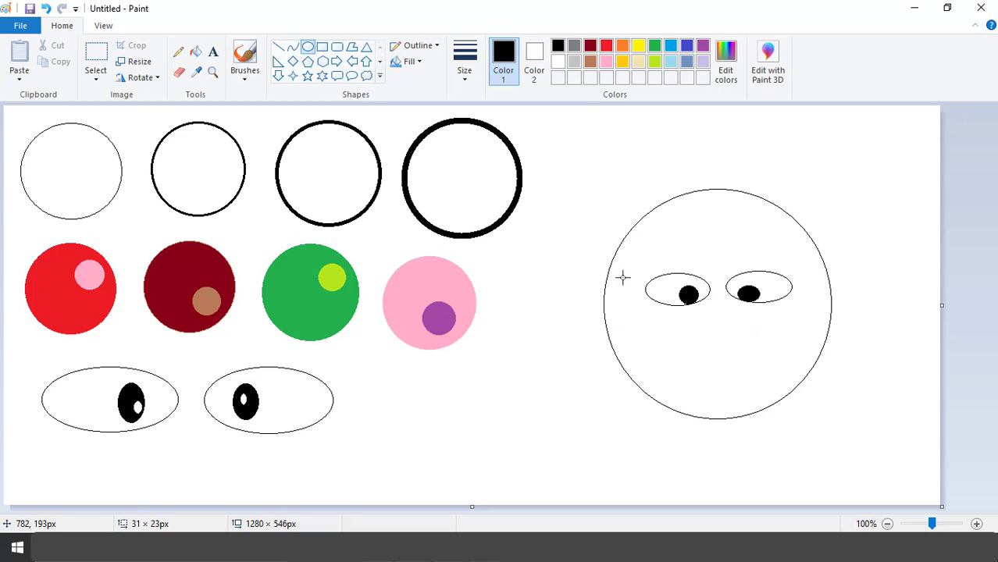
drag(714, 324, 735, 353)
drag(739, 325, 716, 320)
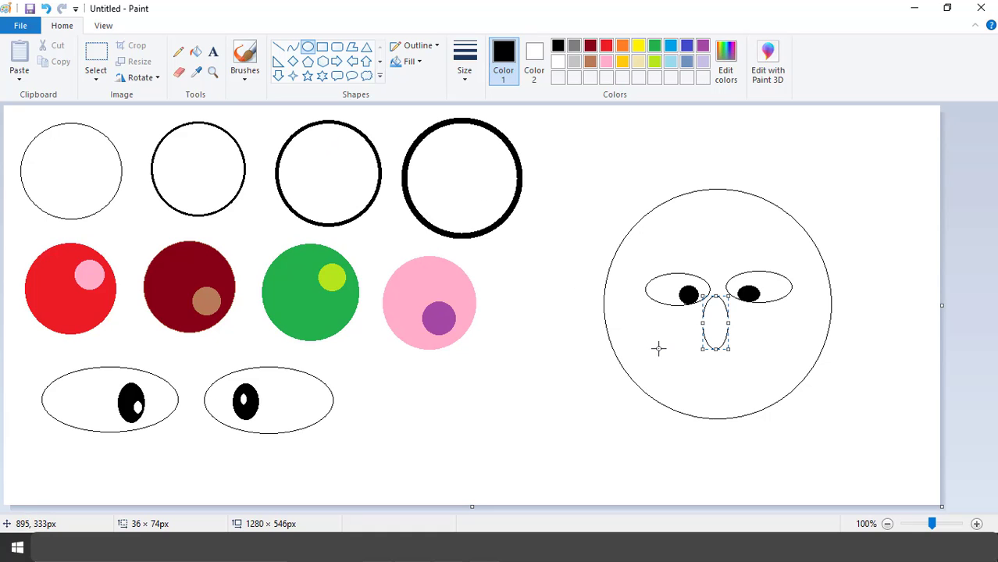
drag(657, 344, 750, 378)
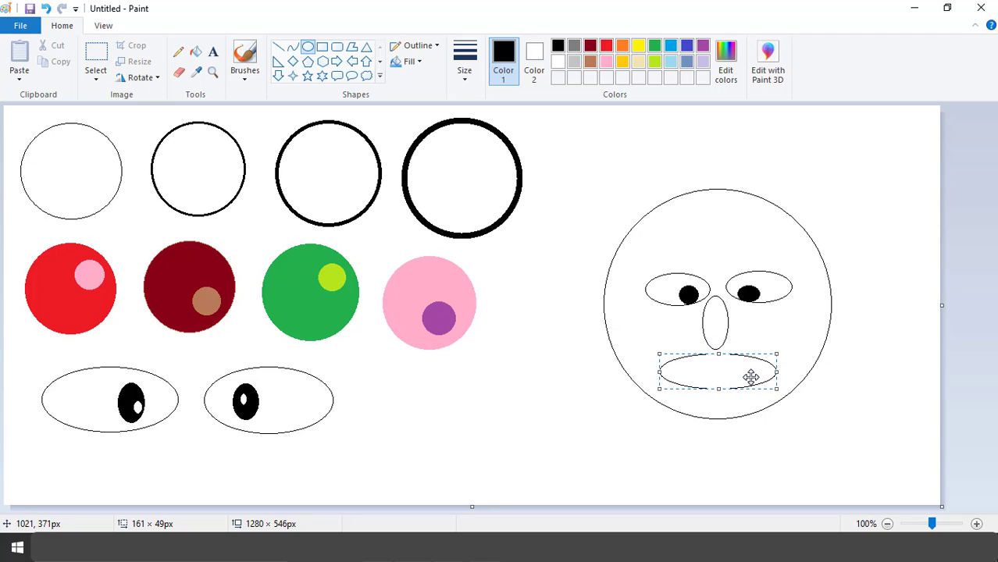
click(597, 390)
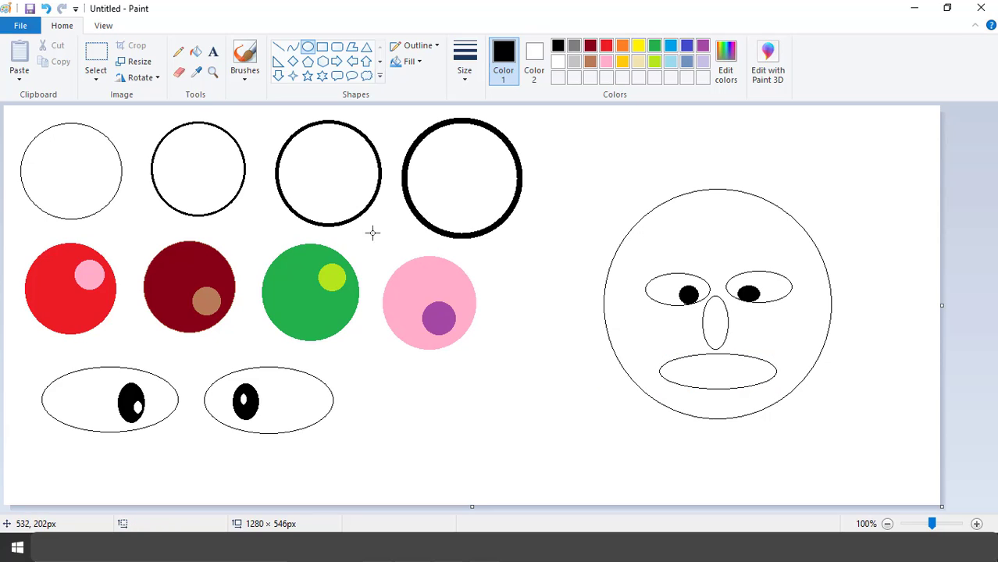
Step: Sketch teeth in the mouth oval with the Pencil, using one horizontal line and several vertical lines
click(179, 52)
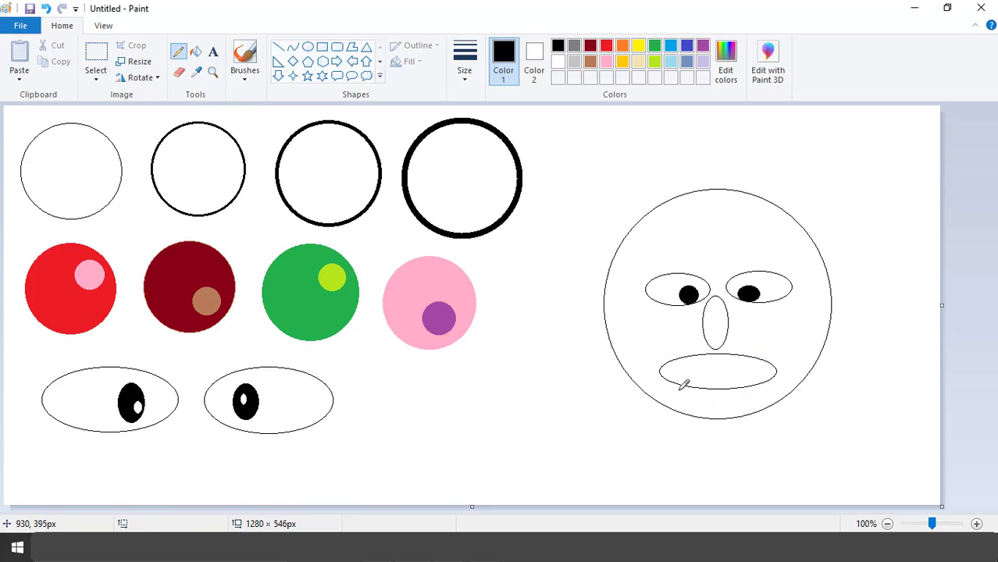
drag(662, 373, 773, 377)
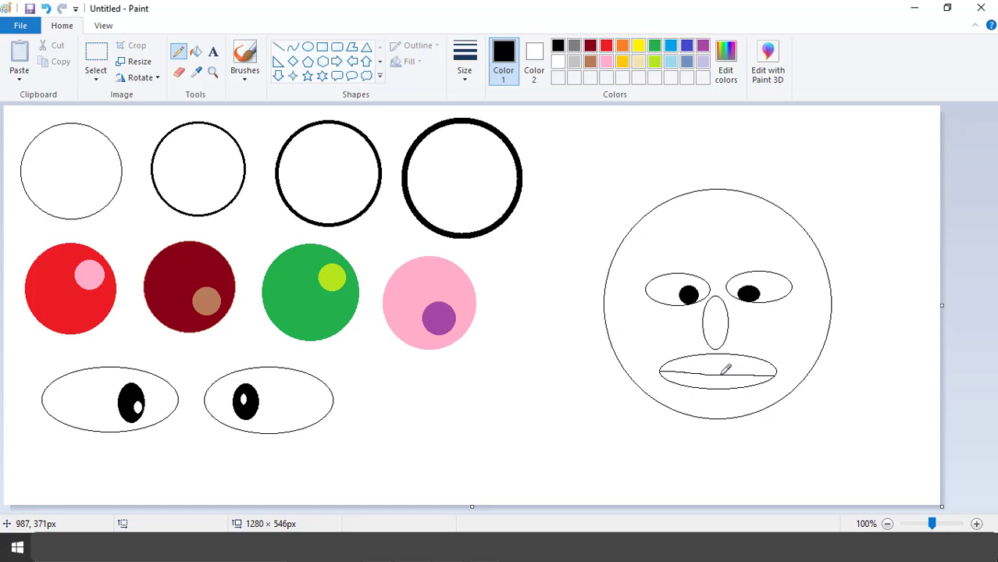
mouse_move(712, 354)
mouse_down()
mouse_move(713, 388)
mouse_move(730, 386)
mouse_move(744, 359)
mouse_move(745, 388)
mouse_up()
drag(762, 355, 763, 386)
drag(689, 358, 690, 388)
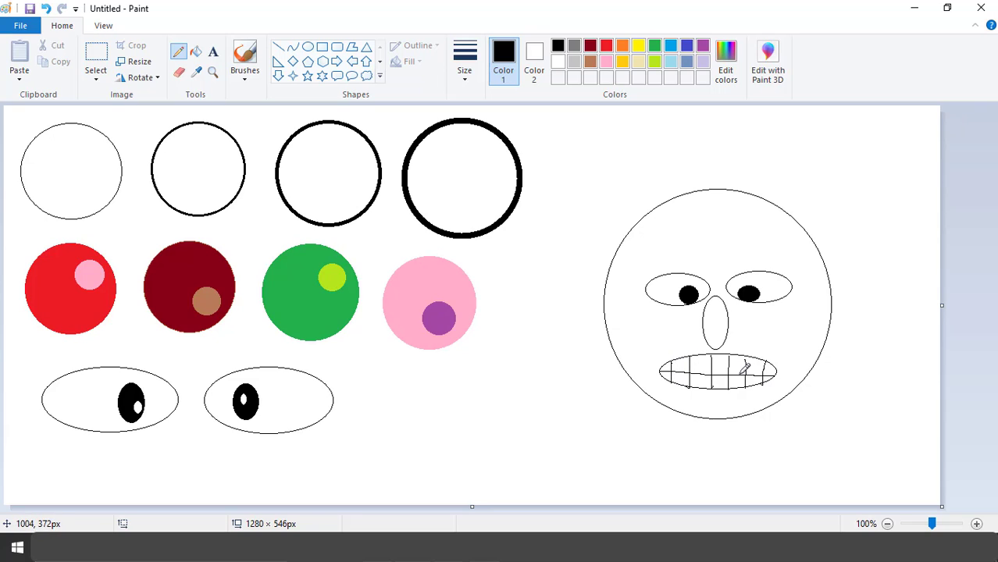
drag(712, 356, 711, 375)
Step: Sketch a jagged hairline across the forehead with the Pencil and fill the area above it with black
mouse_move(686, 253)
mouse_down()
mouse_move(714, 239)
mouse_move(717, 257)
mouse_move(740, 246)
mouse_move(741, 258)
mouse_move(768, 248)
mouse_move(775, 260)
mouse_move(820, 247)
mouse_move(703, 262)
mouse_move(704, 248)
mouse_move(608, 277)
mouse_up()
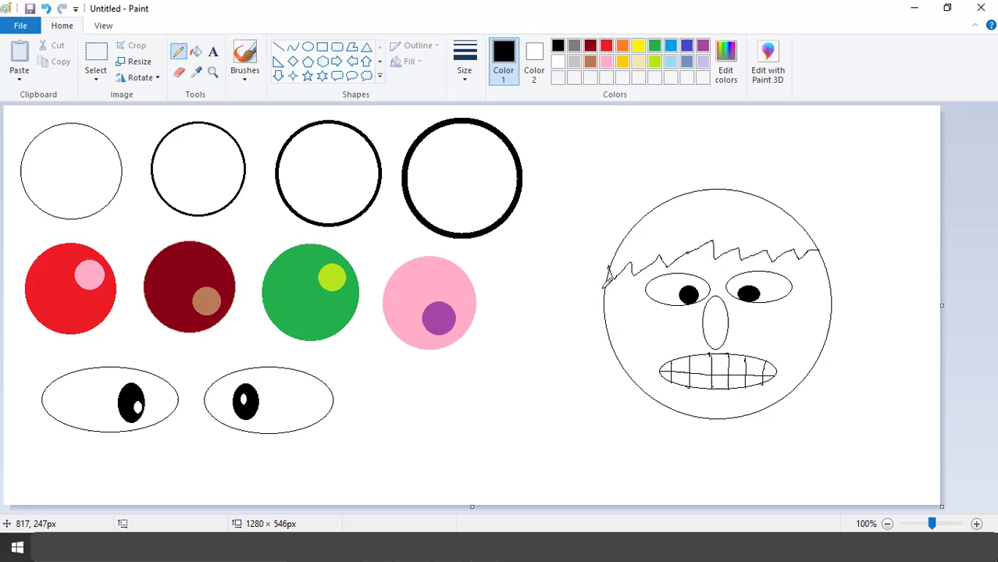
click(196, 52)
click(707, 224)
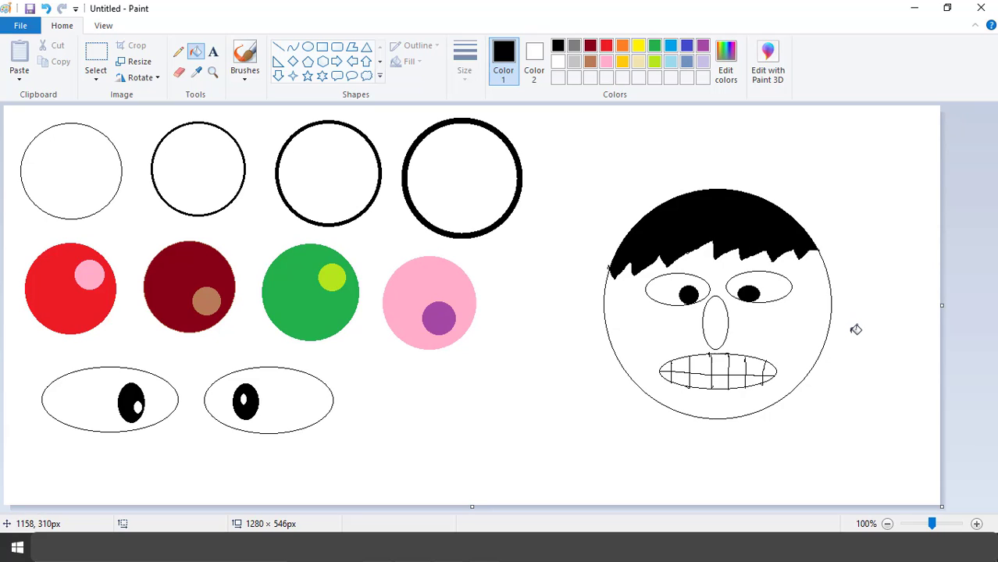
Step: Draw an ear circle about 54 × 54 px on the head's right edge and erase the part overlapping the face
click(308, 47)
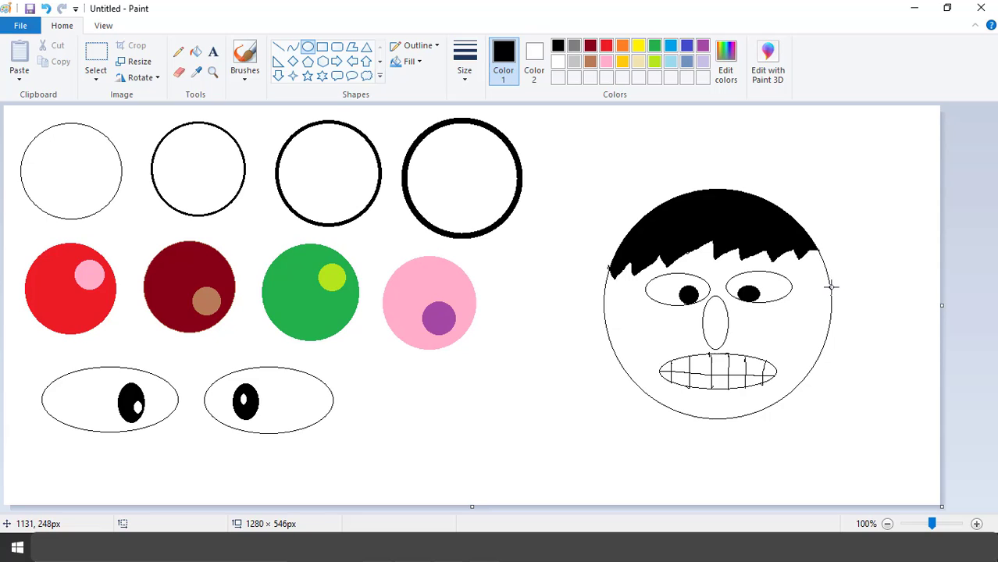
drag(828, 280, 846, 304)
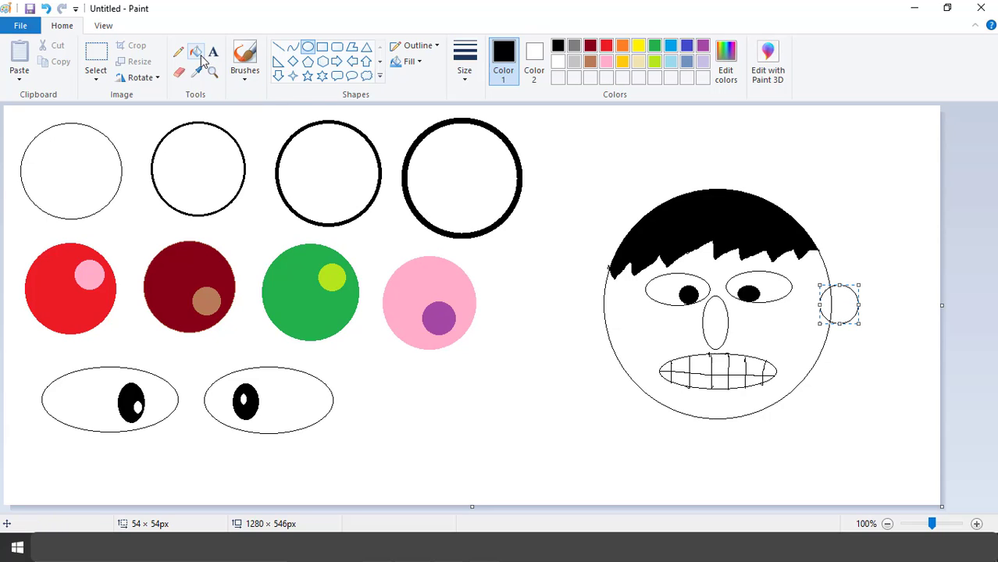
click(178, 71)
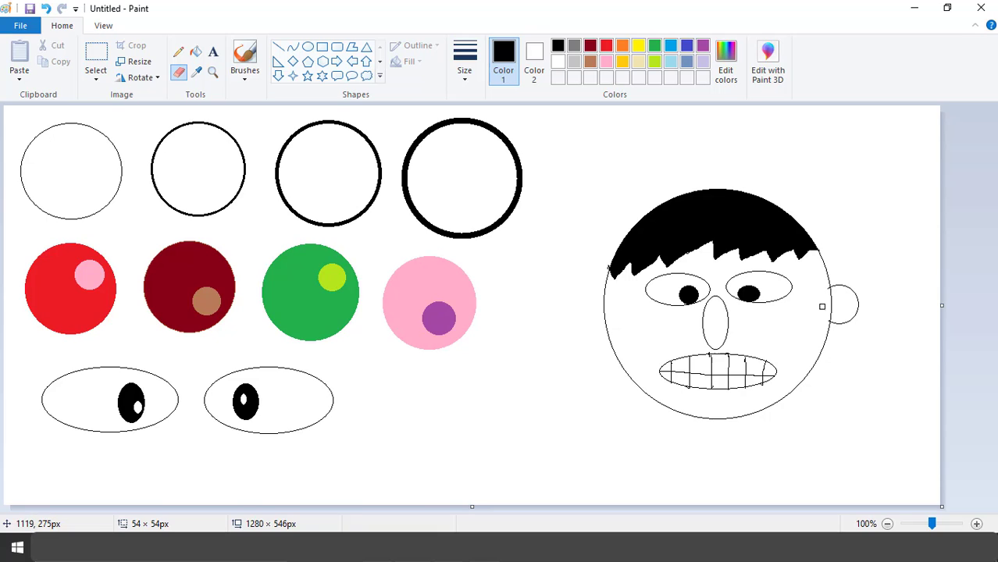
Step: Draw a second ear oval about 53 × 48 px on the head's left edge and erase the part overlapping the face
click(308, 48)
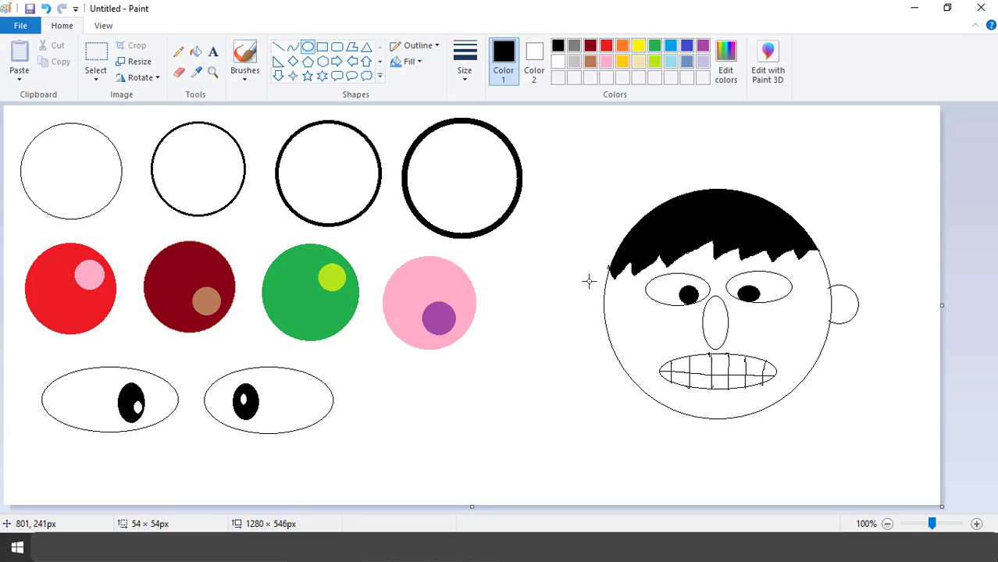
mouse_move(587, 280)
mouse_down()
mouse_move(630, 319)
mouse_move(606, 309)
mouse_up()
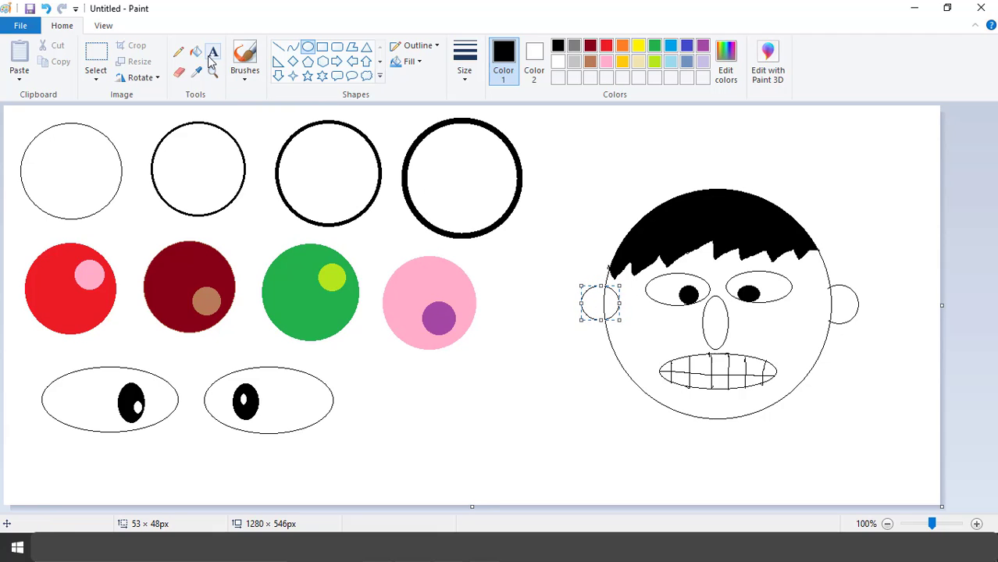
click(179, 71)
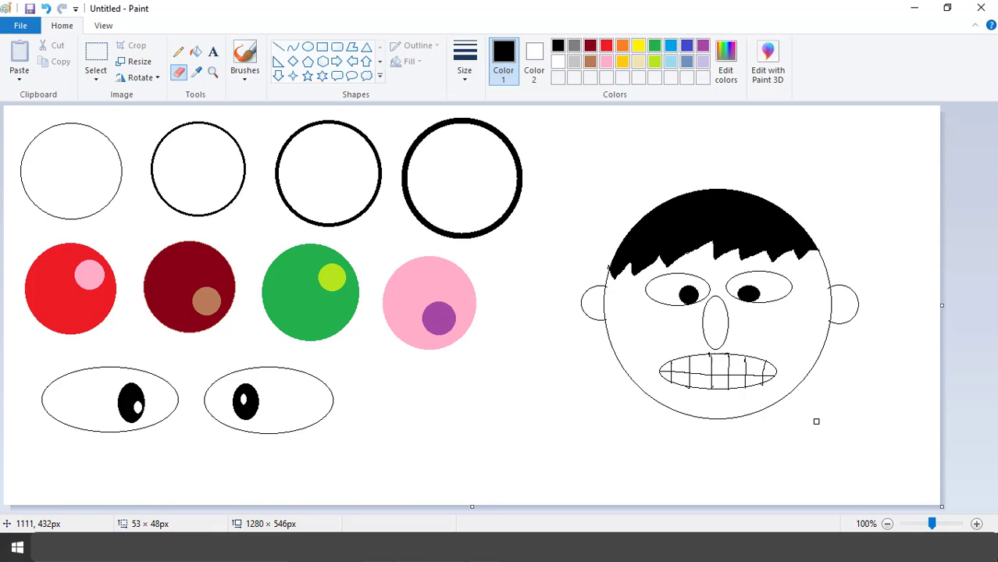
Step: Try light yellow and yellow as fills for the face, and settle on gold
click(199, 55)
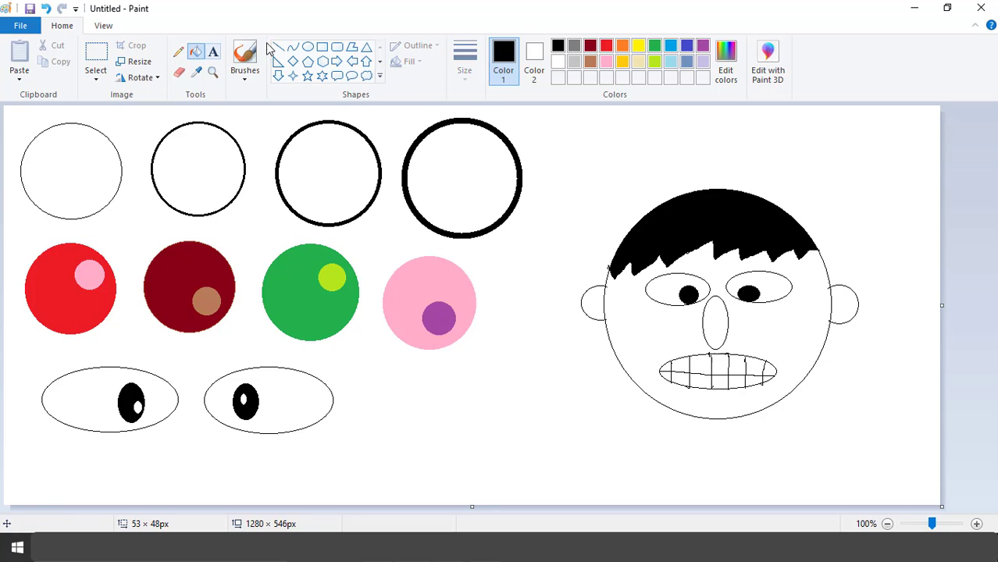
click(640, 63)
click(809, 327)
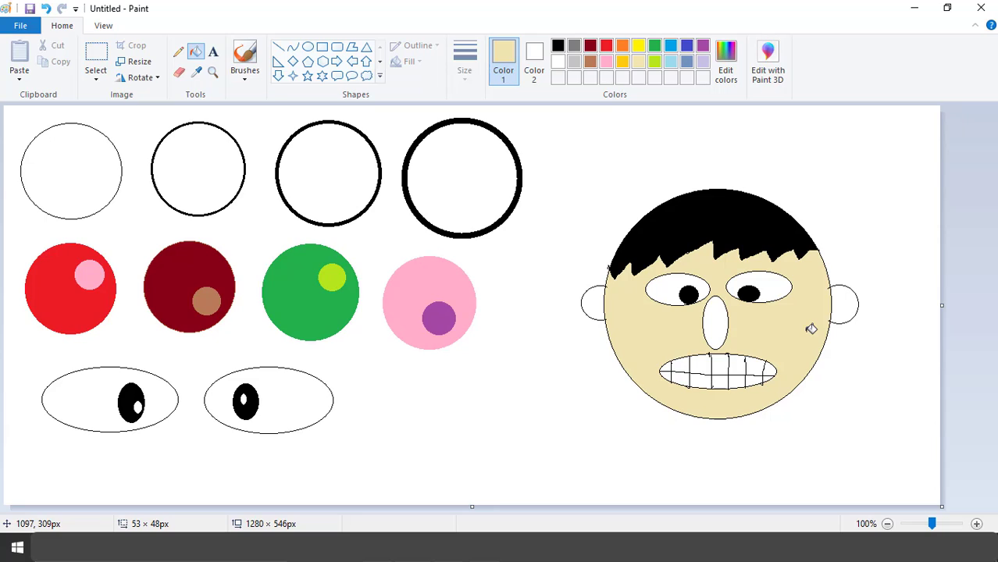
click(639, 47)
click(797, 347)
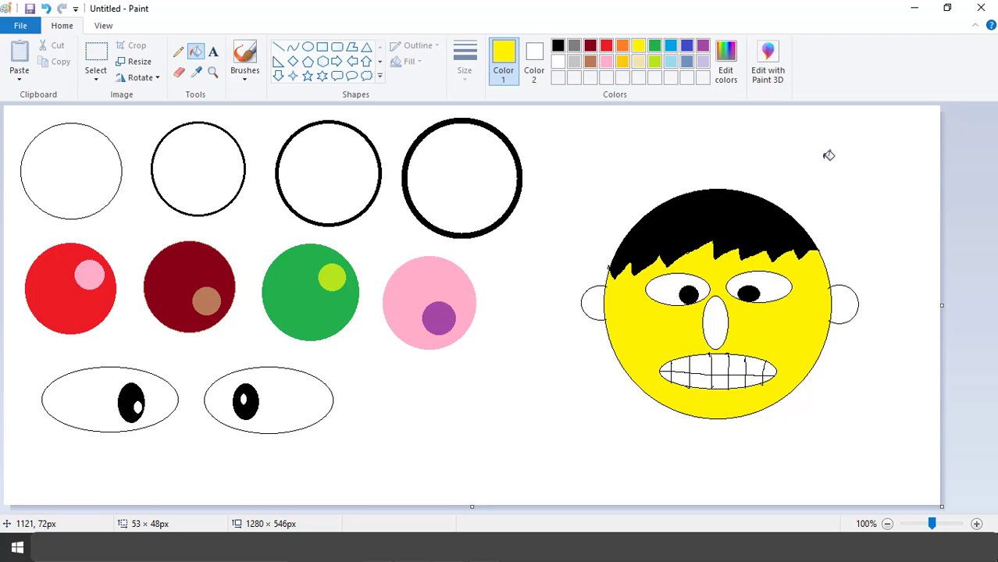
click(625, 63)
click(655, 328)
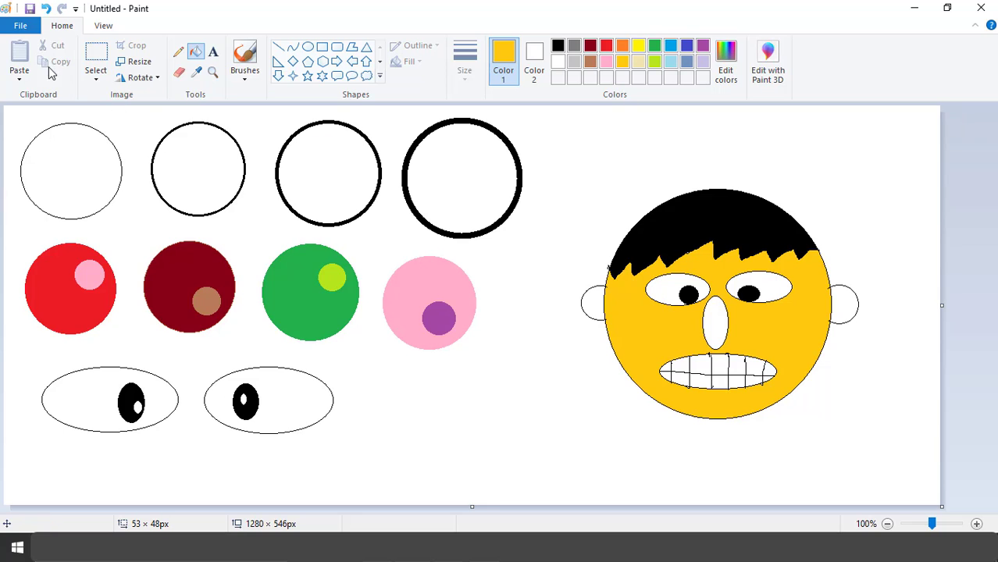
Step: Save the drawing as a JPEG named "2 Oval Tool - Egg Face" in the Pictures folder
click(20, 25)
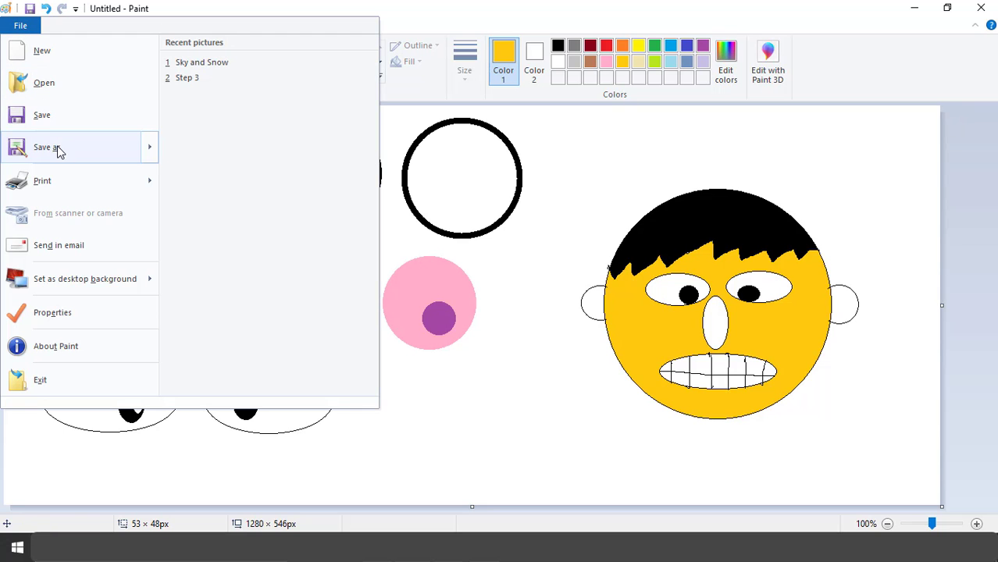
click(63, 119)
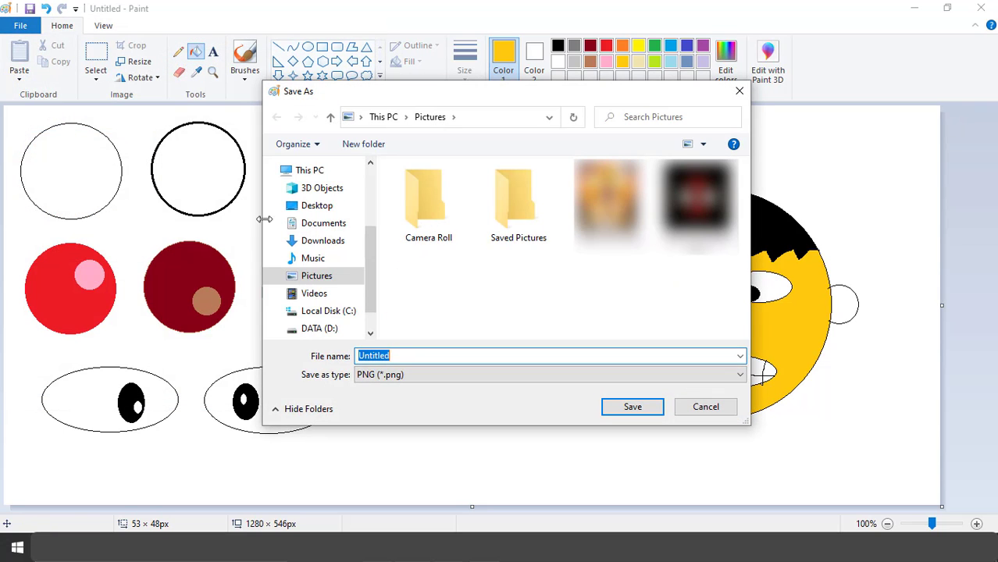
click(438, 380)
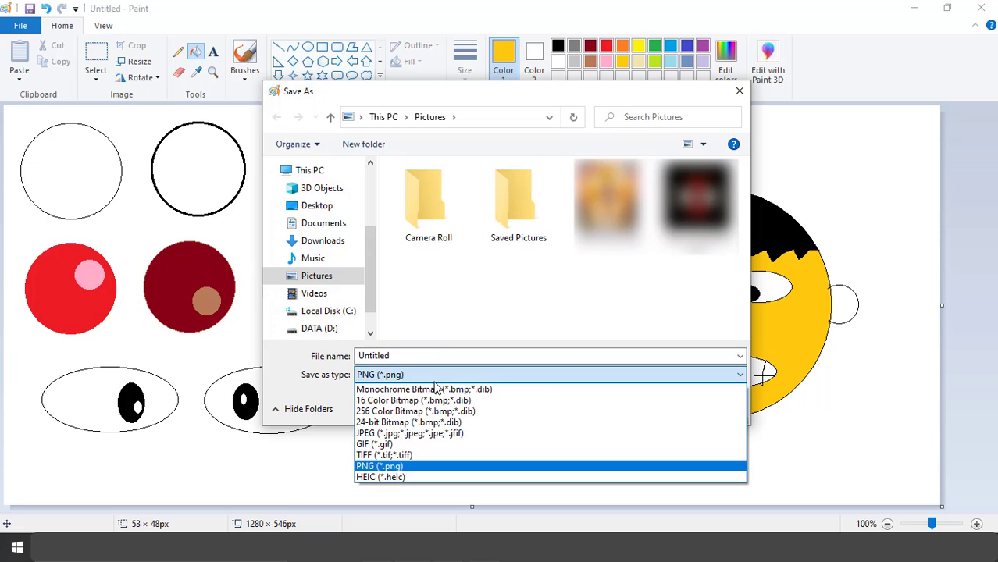
click(423, 434)
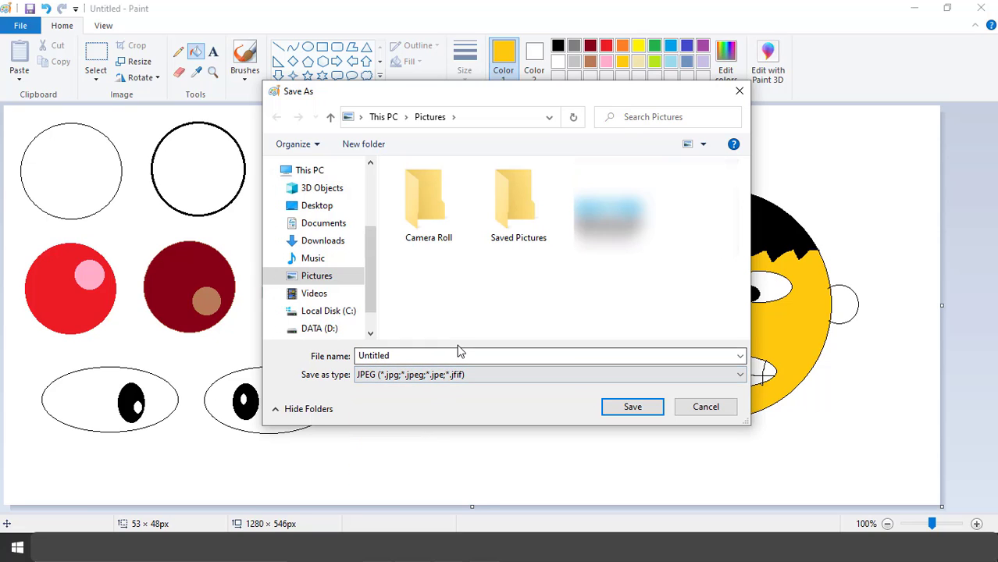
double_click(459, 358)
text(2 Oval Tool - Egg Face)
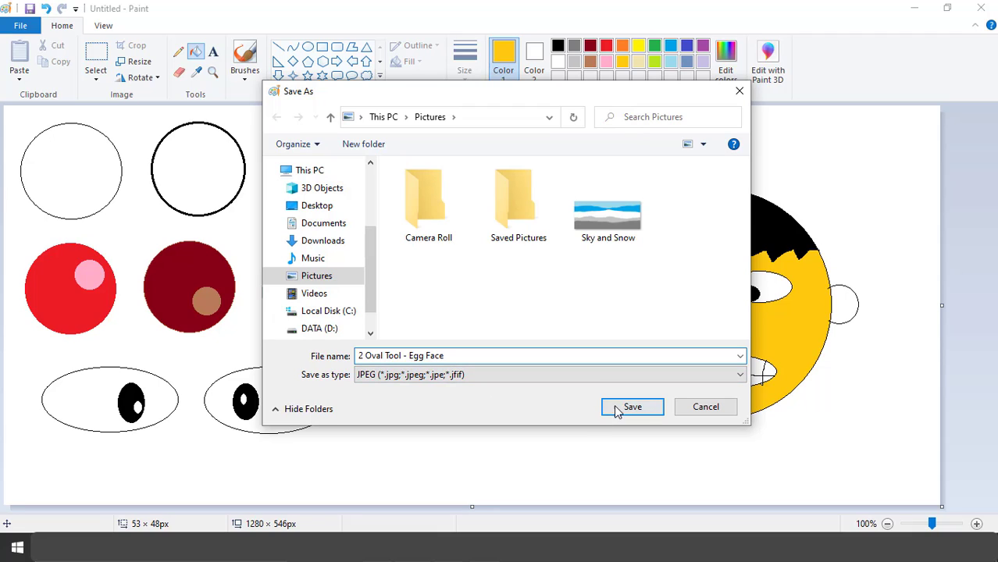
click(656, 415)
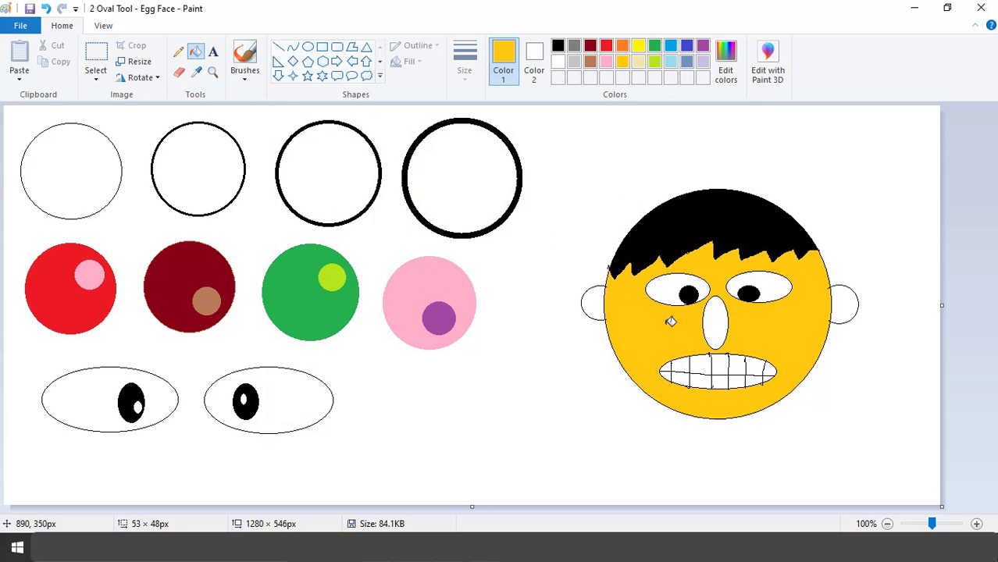
Step: Minimize the drawing and show the Pictures folder in File Explorer
click(913, 9)
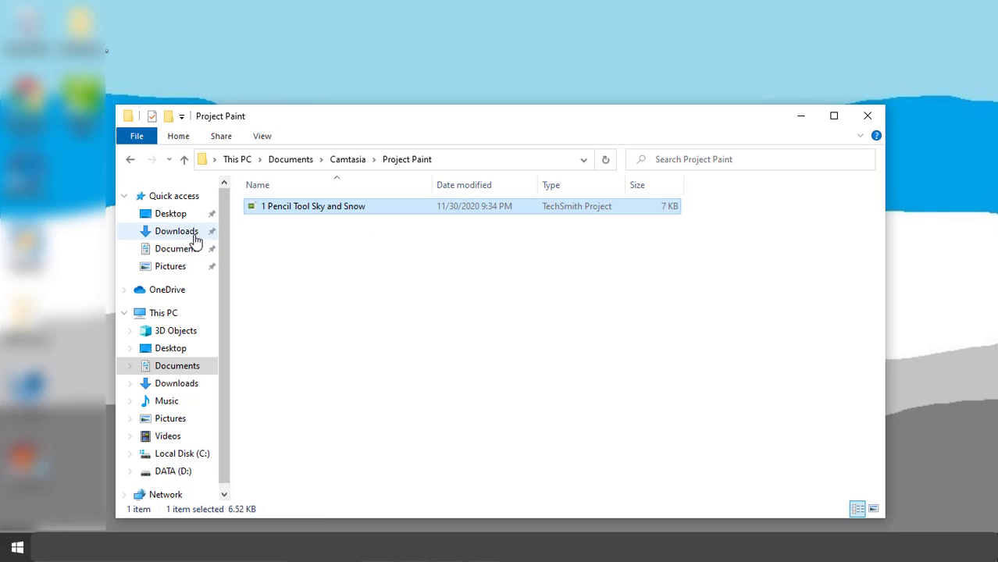
click(177, 248)
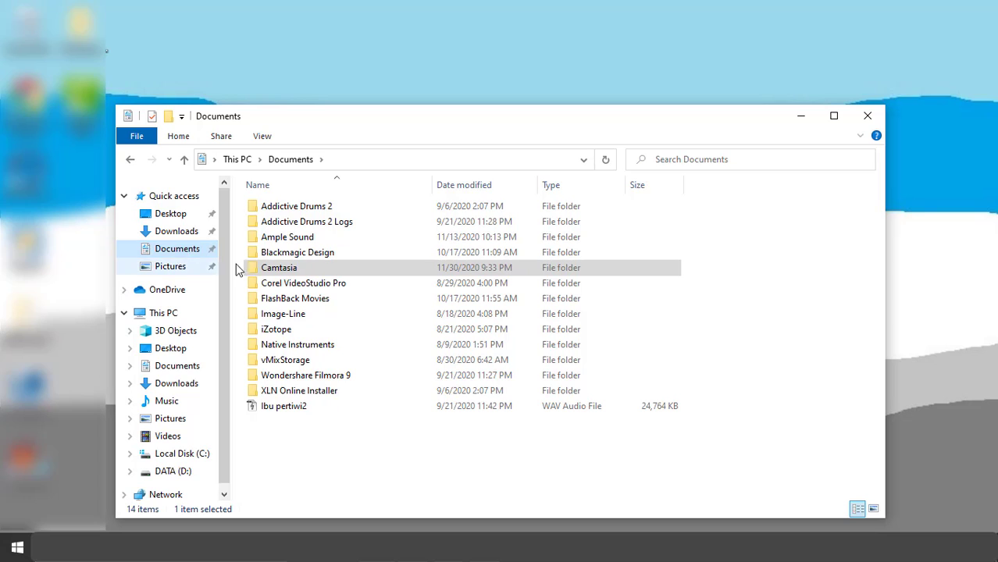
click(188, 270)
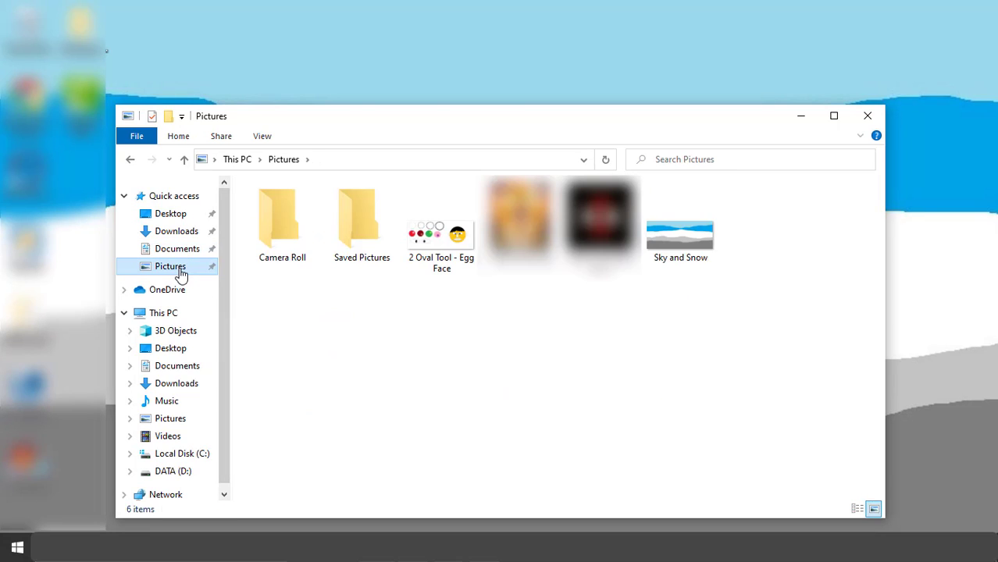
Step: Set the image "2 Oval Tool - Egg Face" as the desktop background and minimize the folder window to reveal the desktop
click(437, 236)
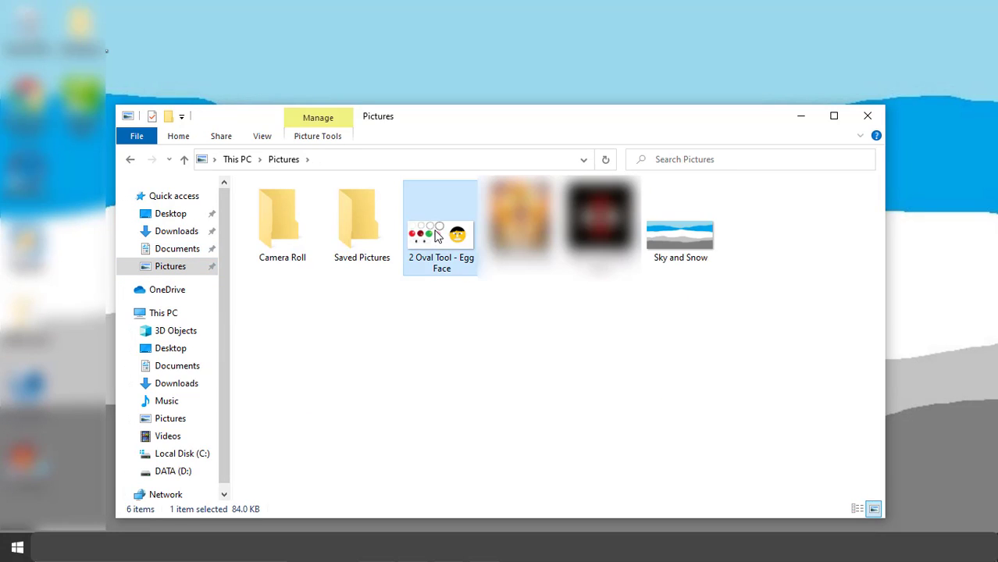
right_click(436, 236)
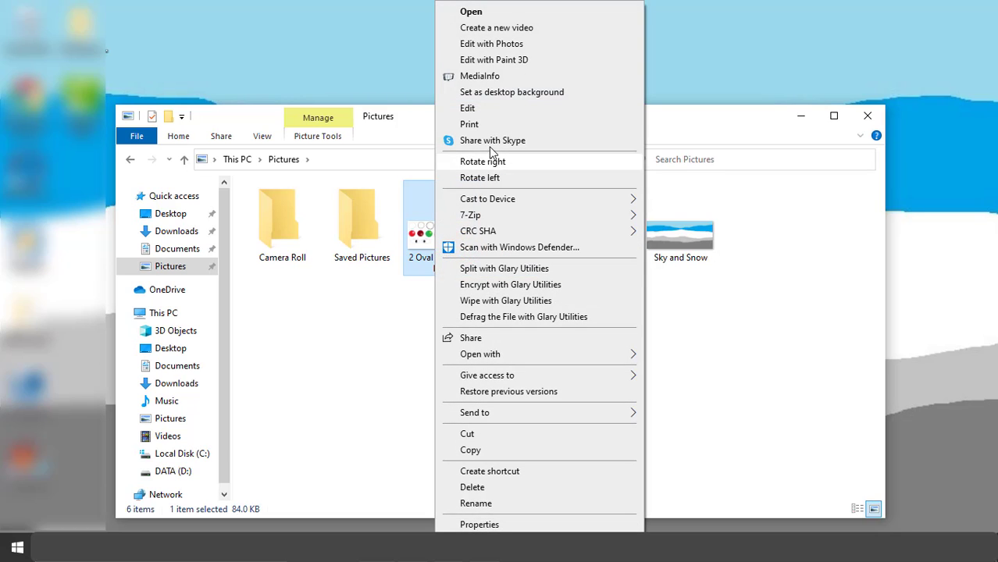
click(664, 302)
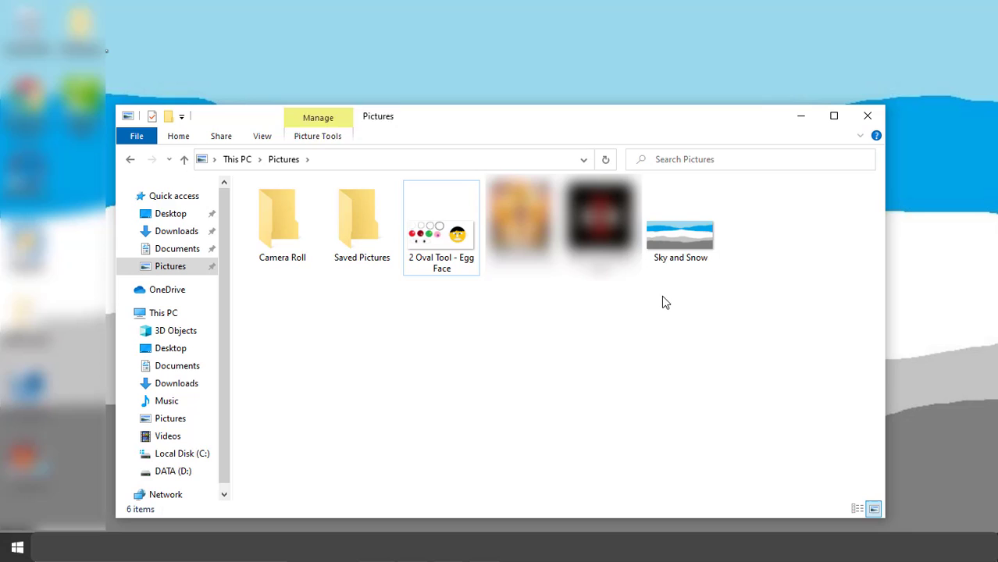
right_click(458, 236)
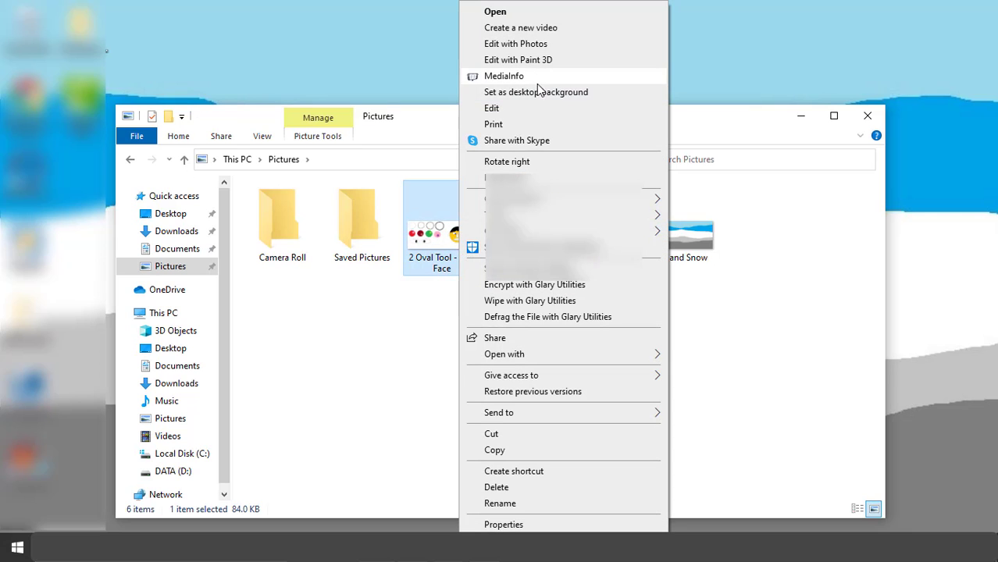
click(536, 92)
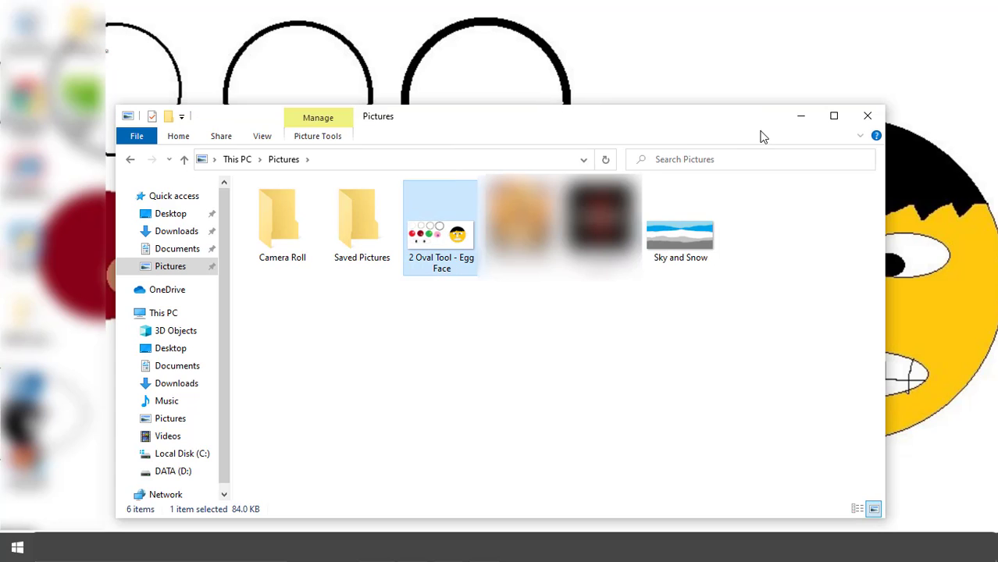
click(798, 121)
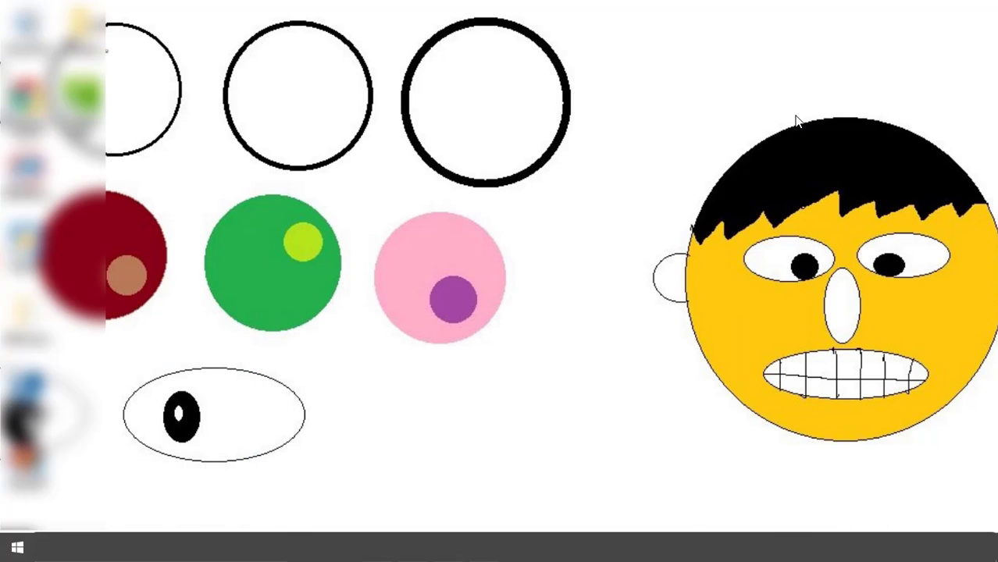